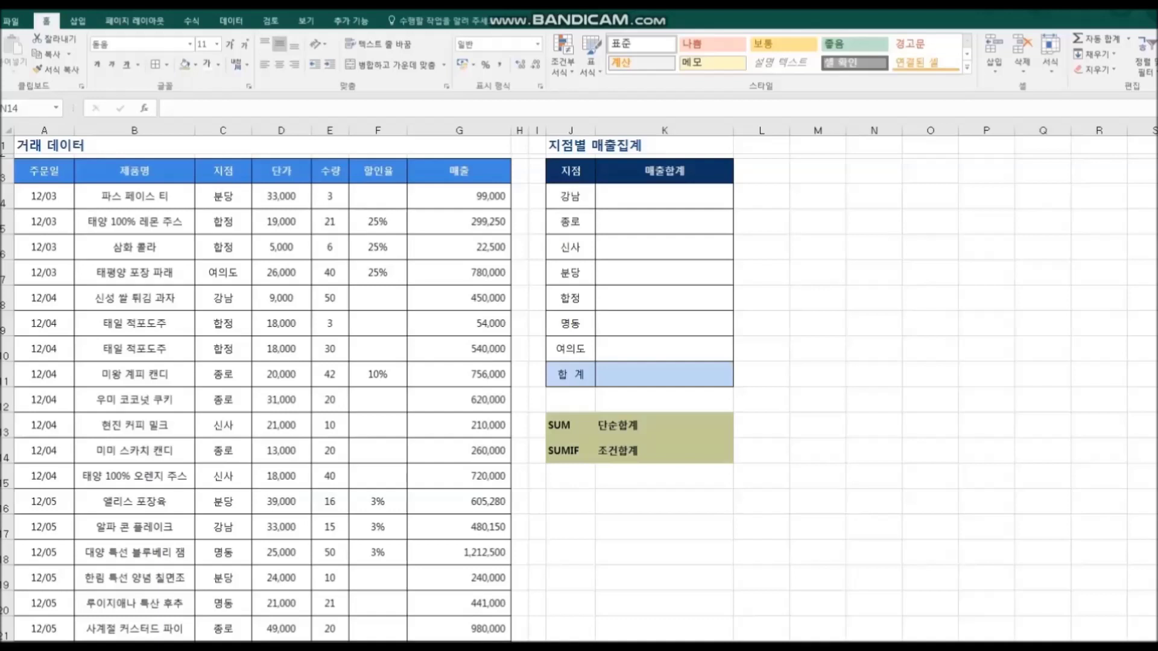
- Review the SUM and SUMIF notes in J13:K14 and the 매출 values of the transaction table
click(576, 429)
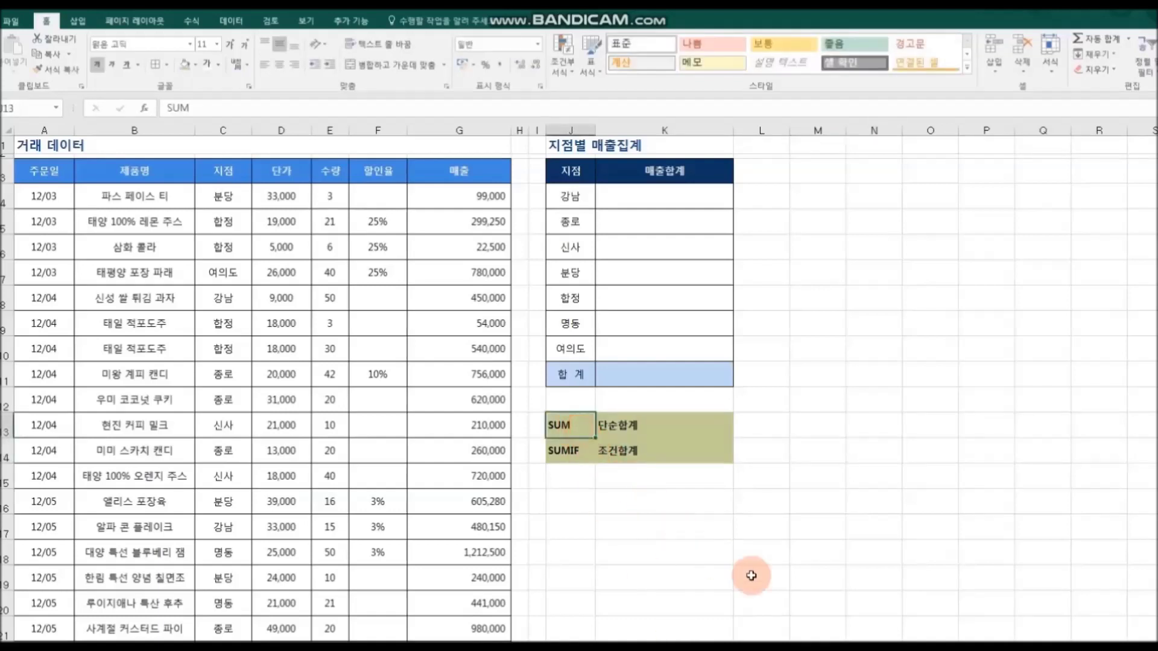
click(664, 433)
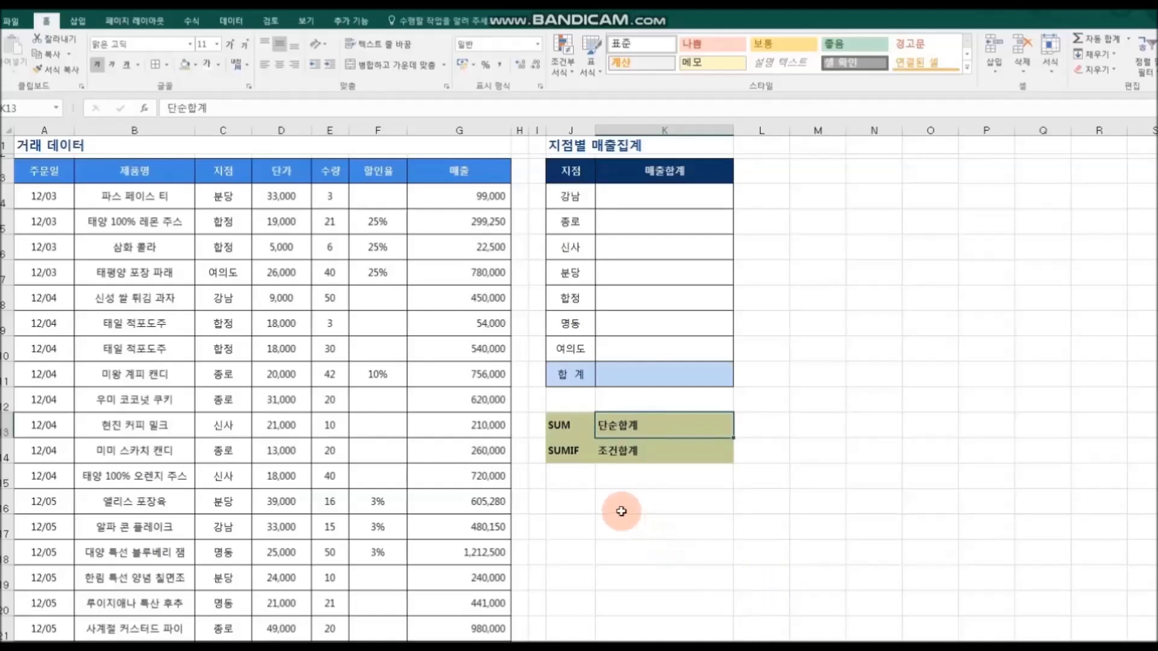
click(578, 461)
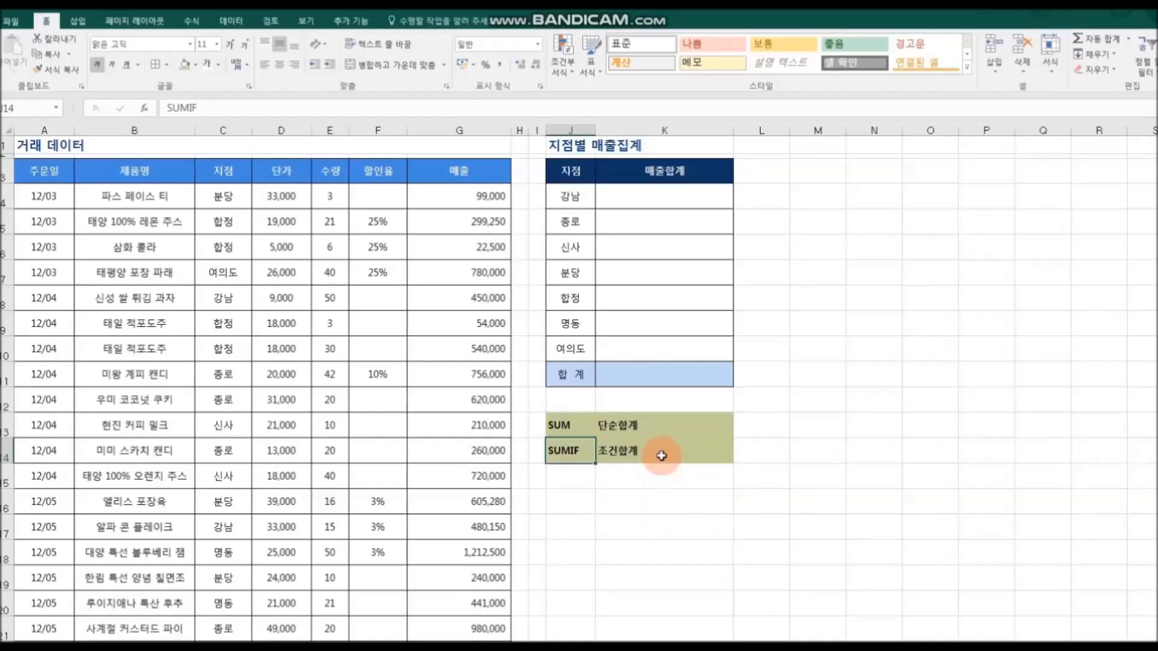
click(664, 552)
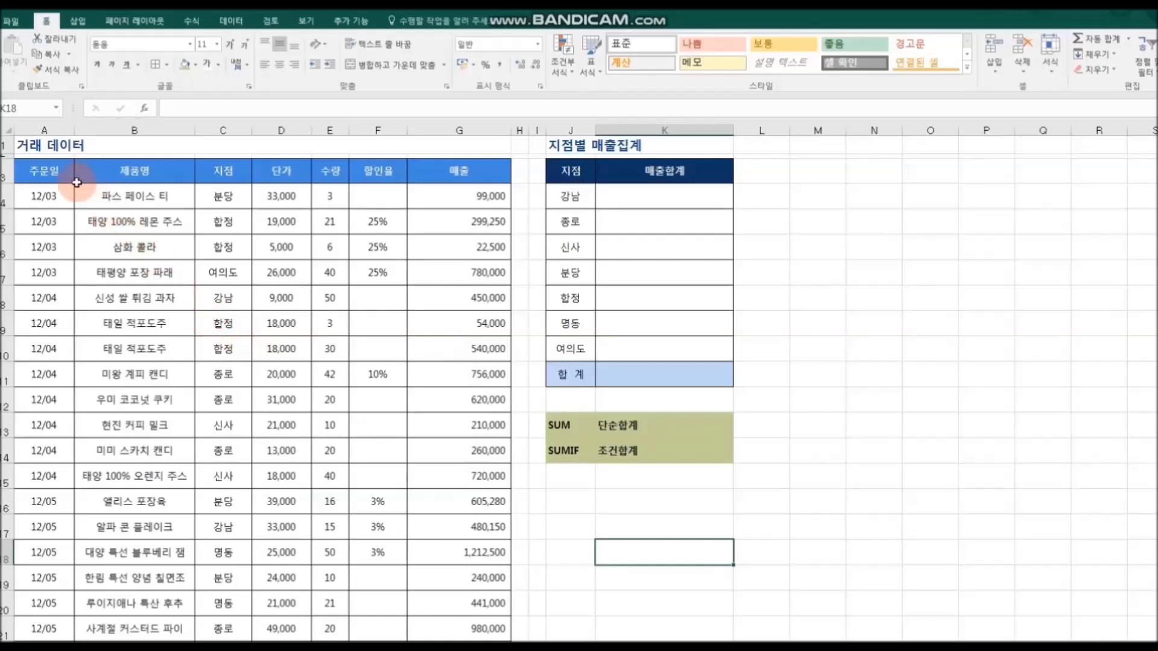
drag(460, 196, 490, 446)
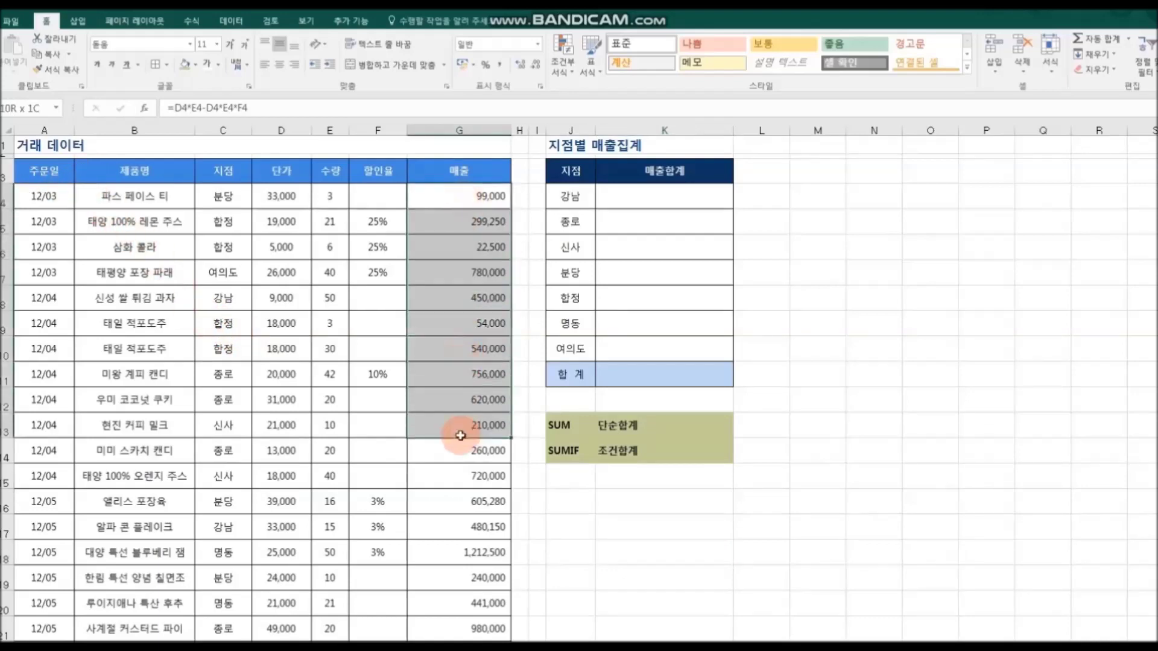
click(533, 494)
- Total the 매출 column in the 합계 row's cell G94 with AutoSum over G4:G93
scroll(575, 516, down, 1)
scroll(575, 516, down, 15)
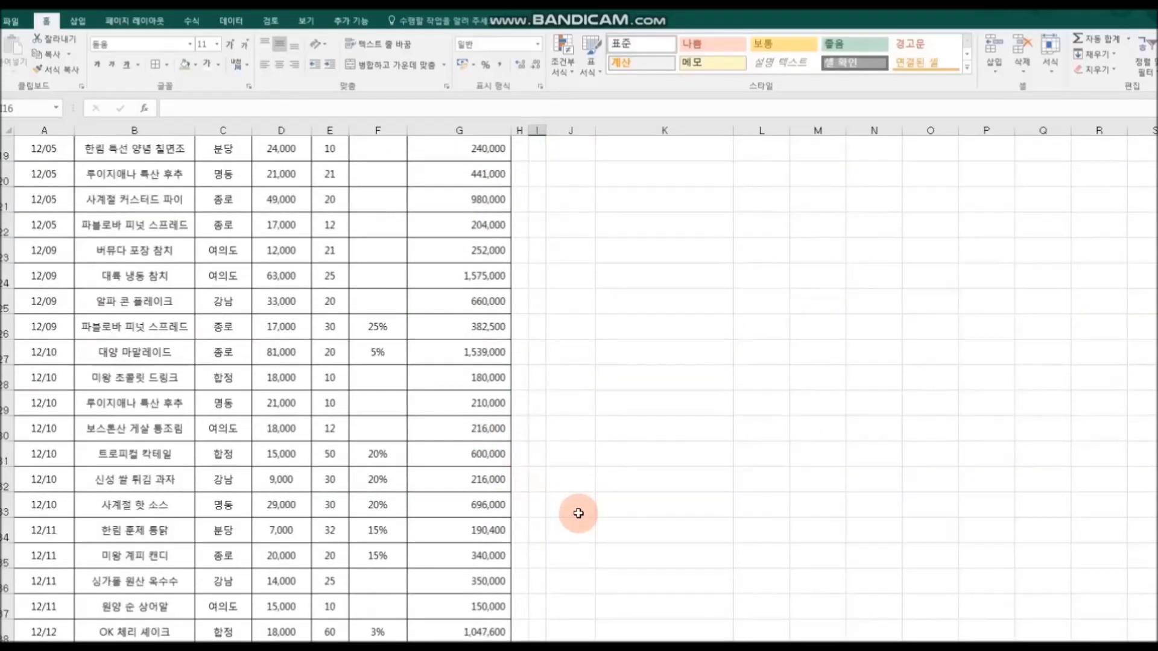
scroll(579, 513, down, 13)
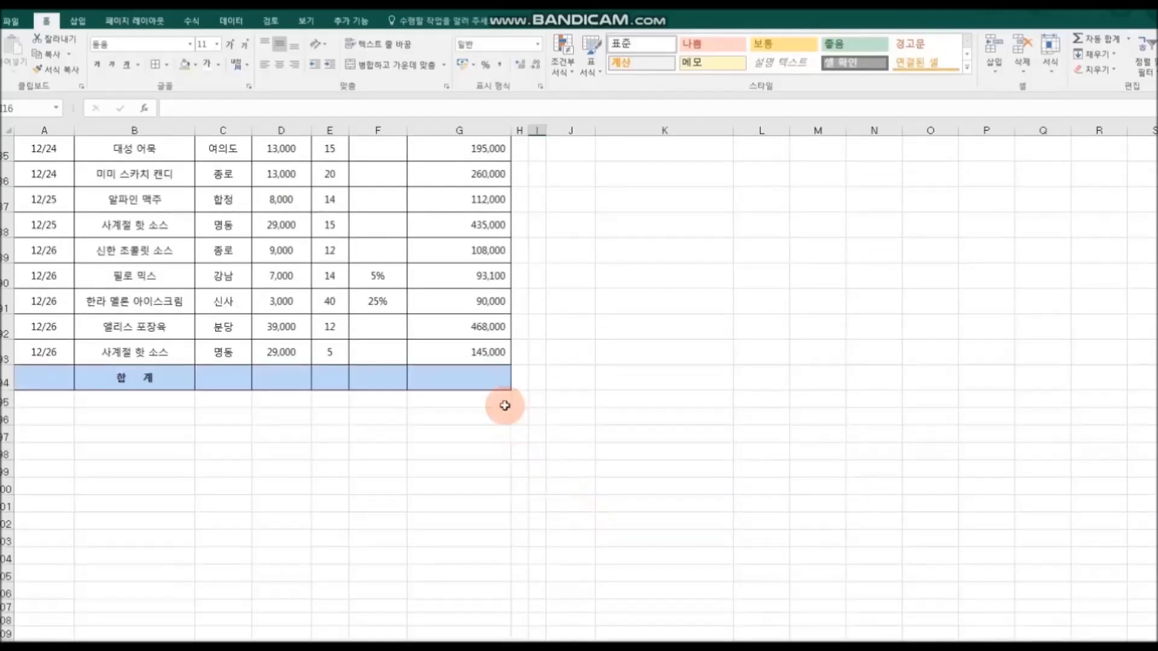
click(453, 379)
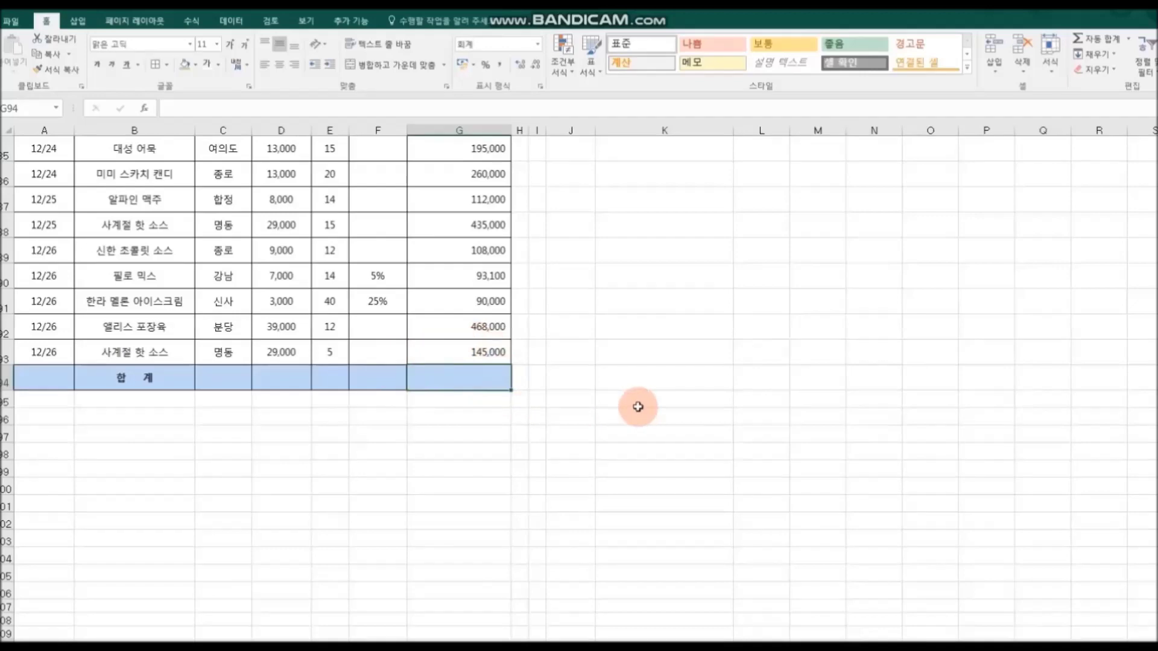
scroll(635, 406, up, 8)
scroll(638, 407, up, 20)
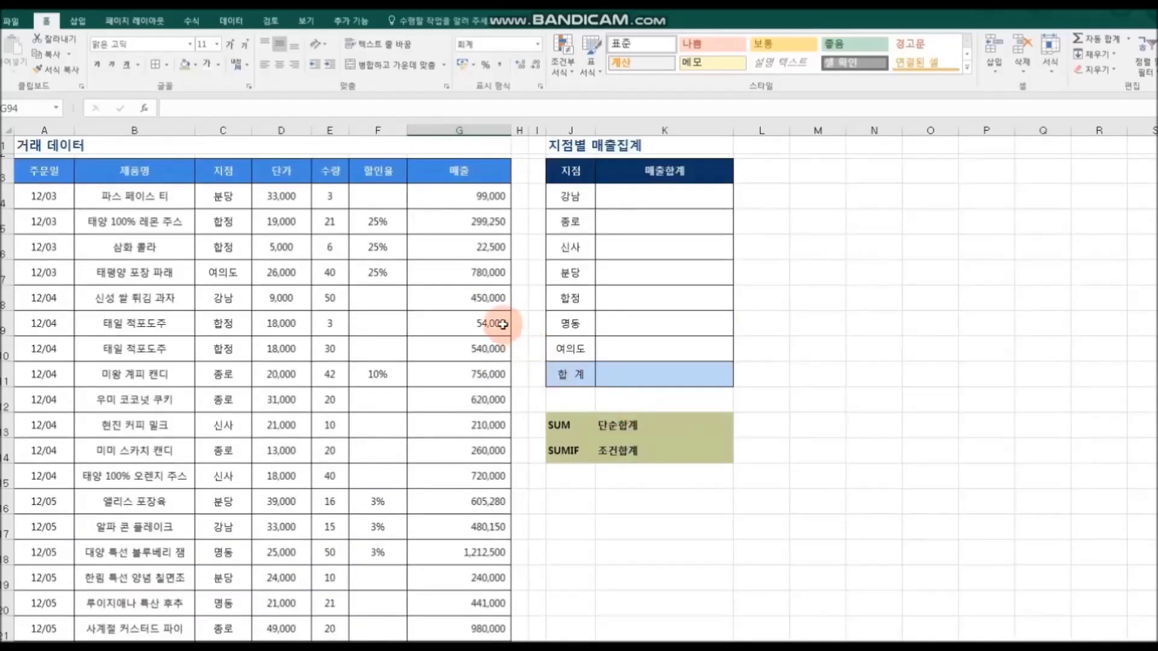
click(564, 426)
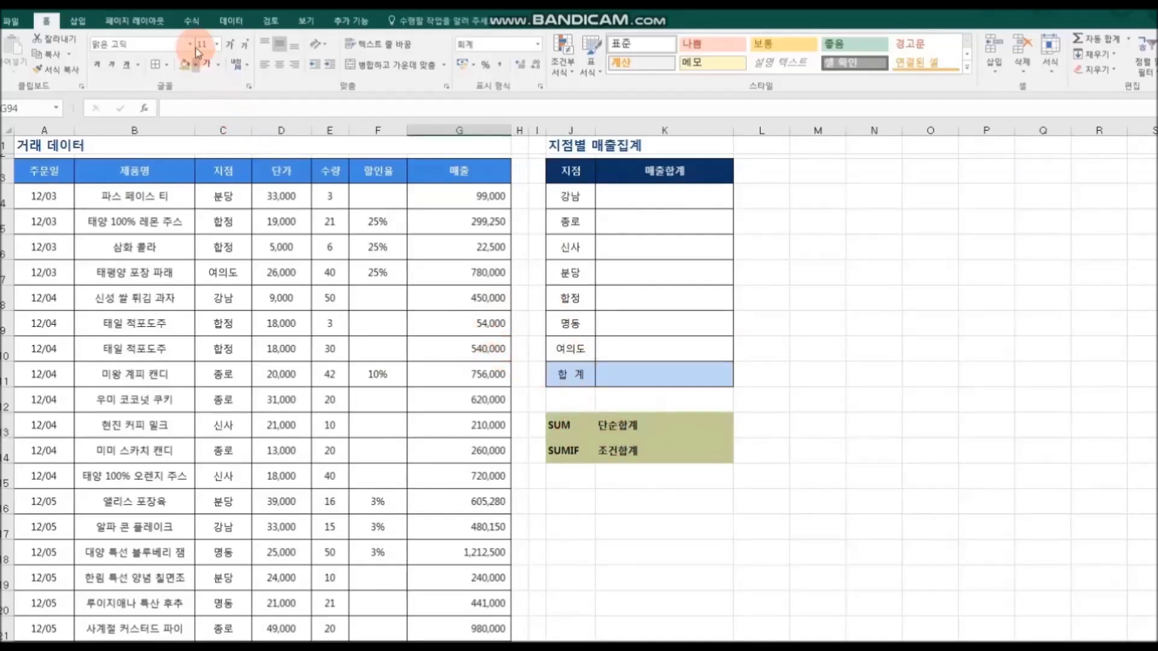
click(191, 23)
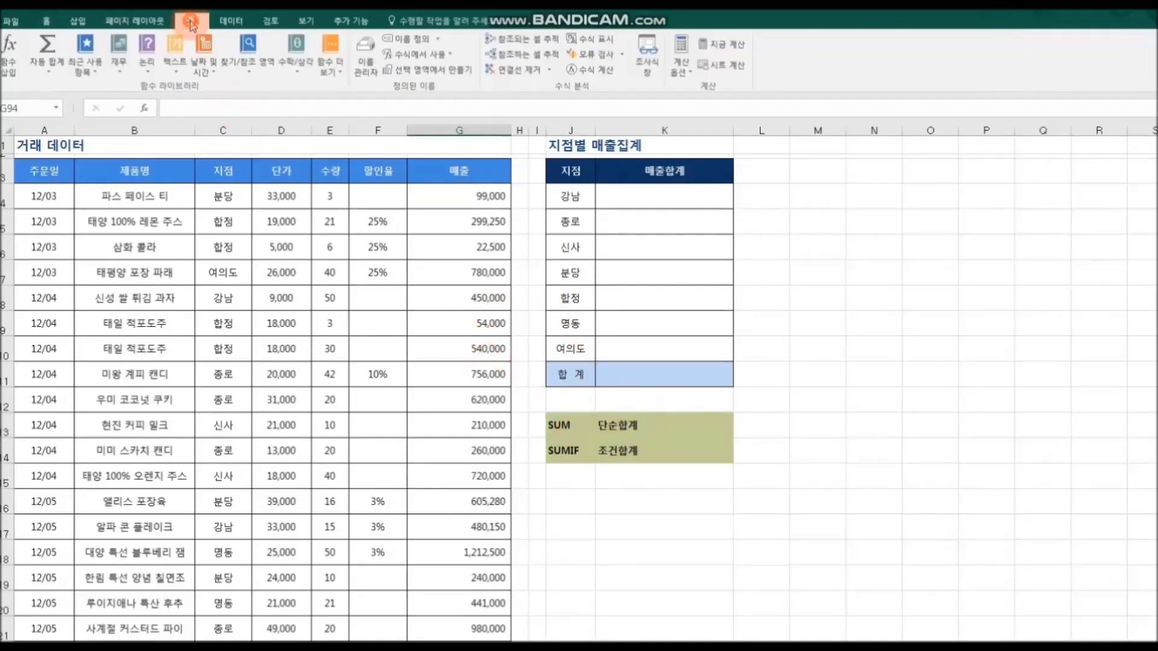
click(48, 72)
click(88, 90)
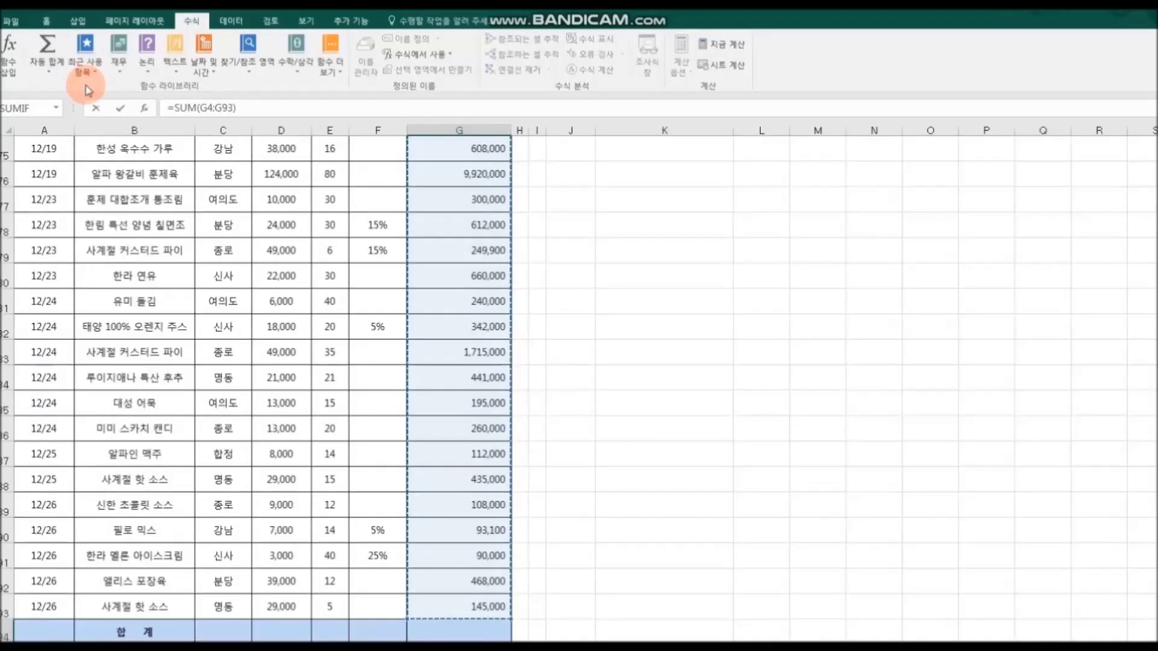
scroll(664, 350, up, 20)
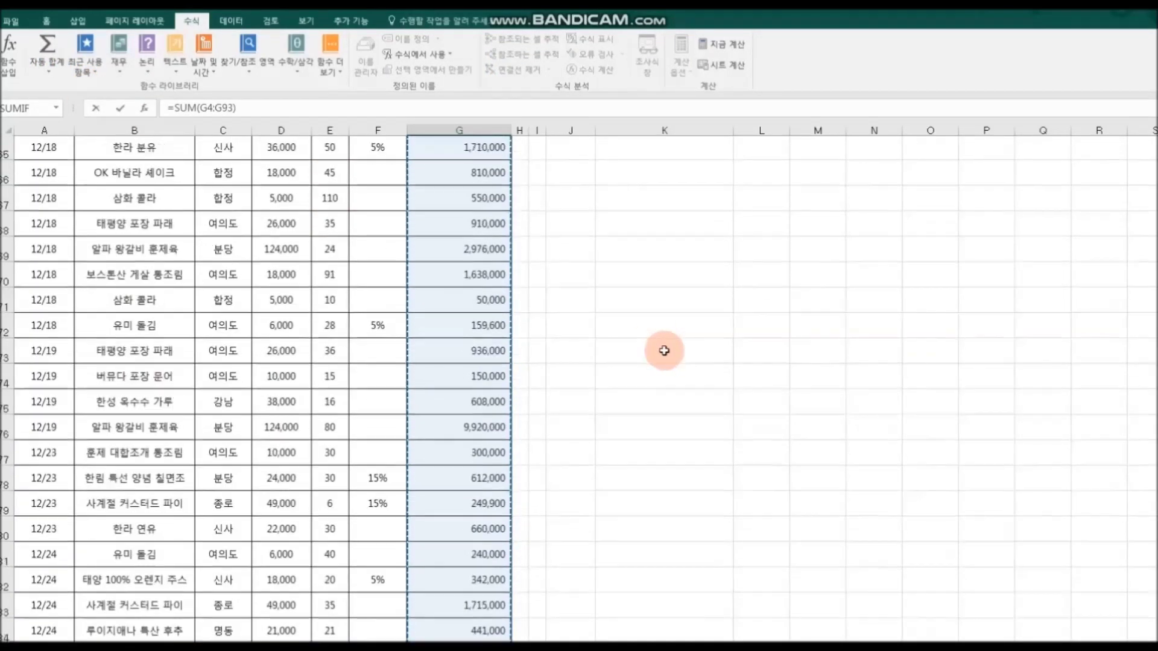
scroll(664, 350, up, 3)
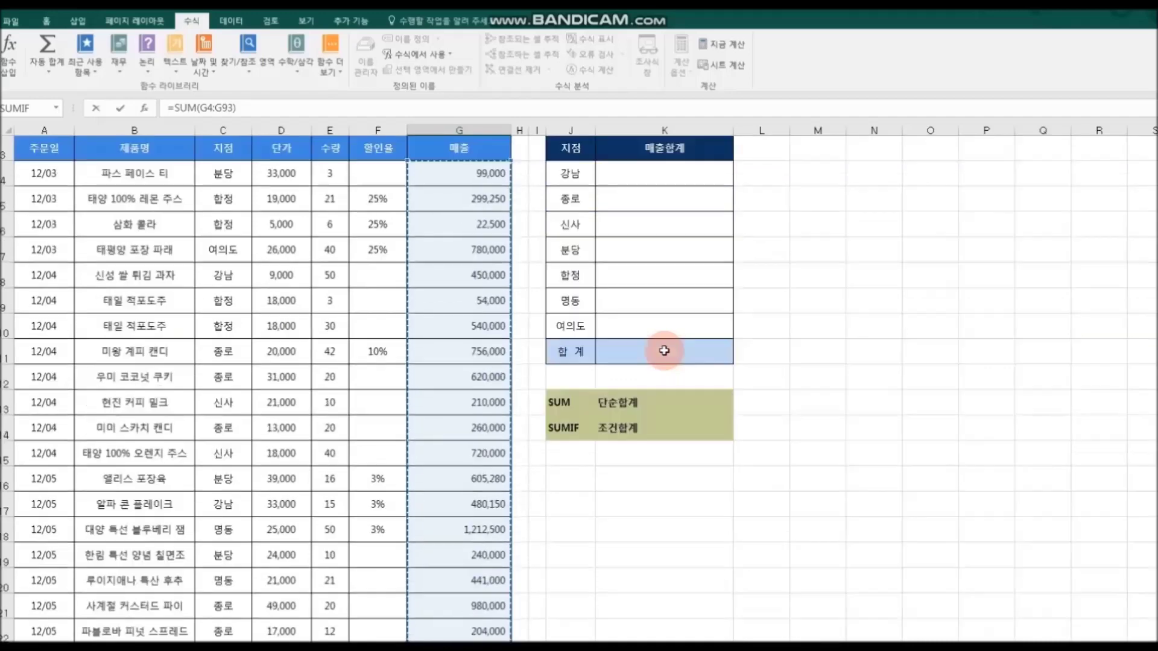
scroll(703, 389, down, 14)
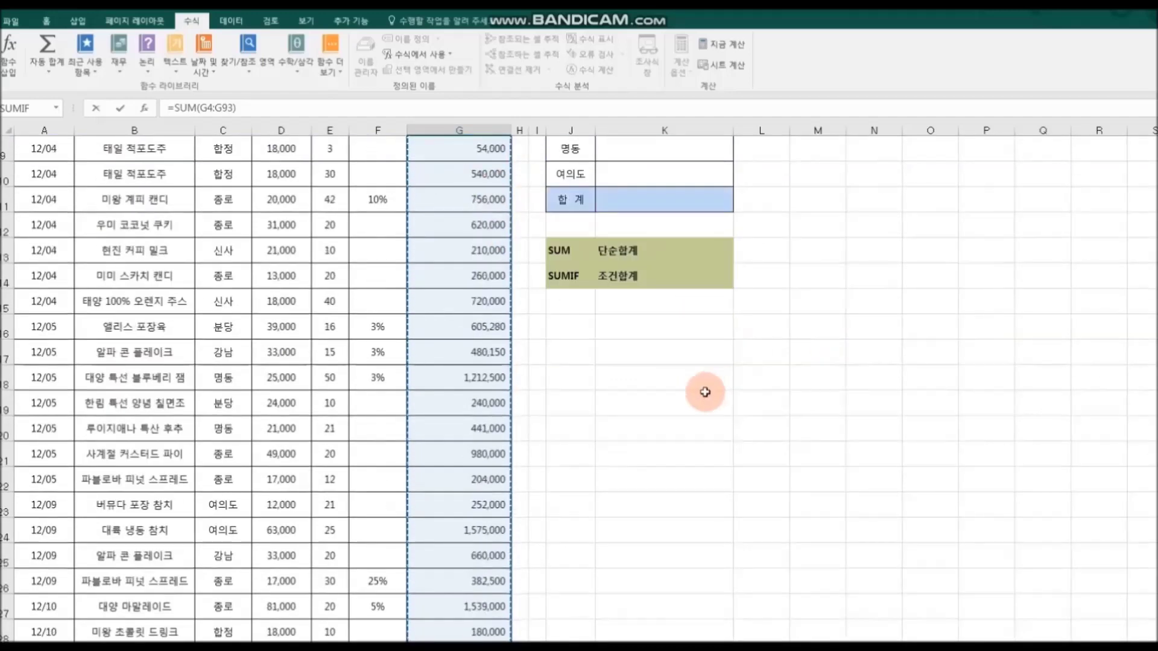
scroll(704, 397, down, 12)
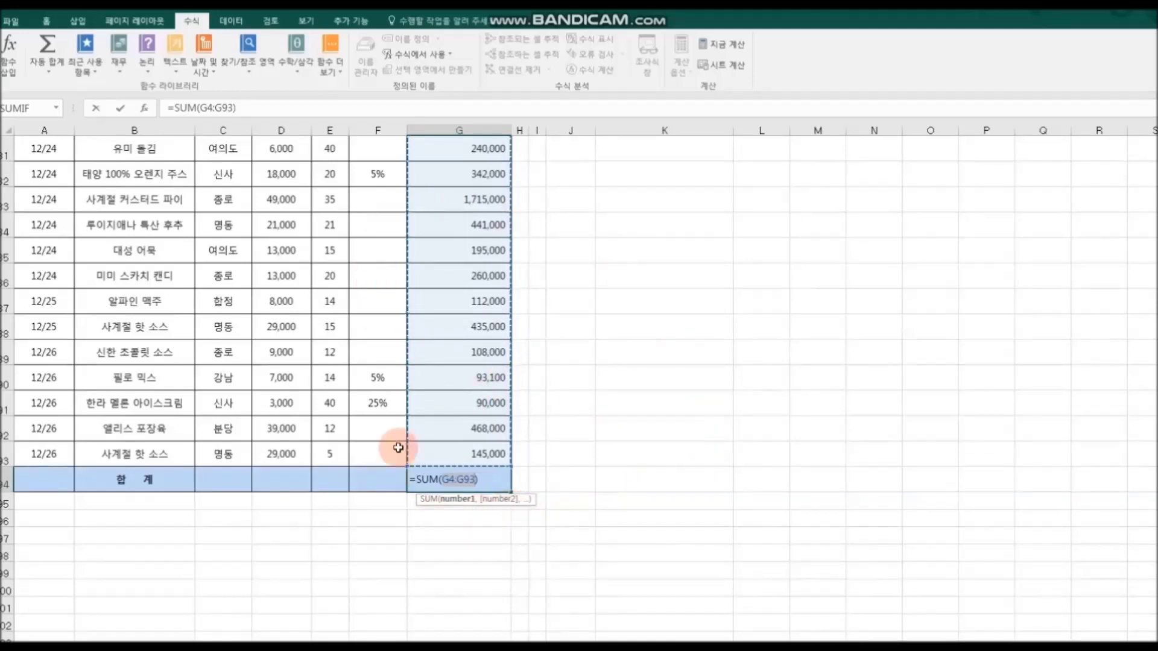
key(Return)
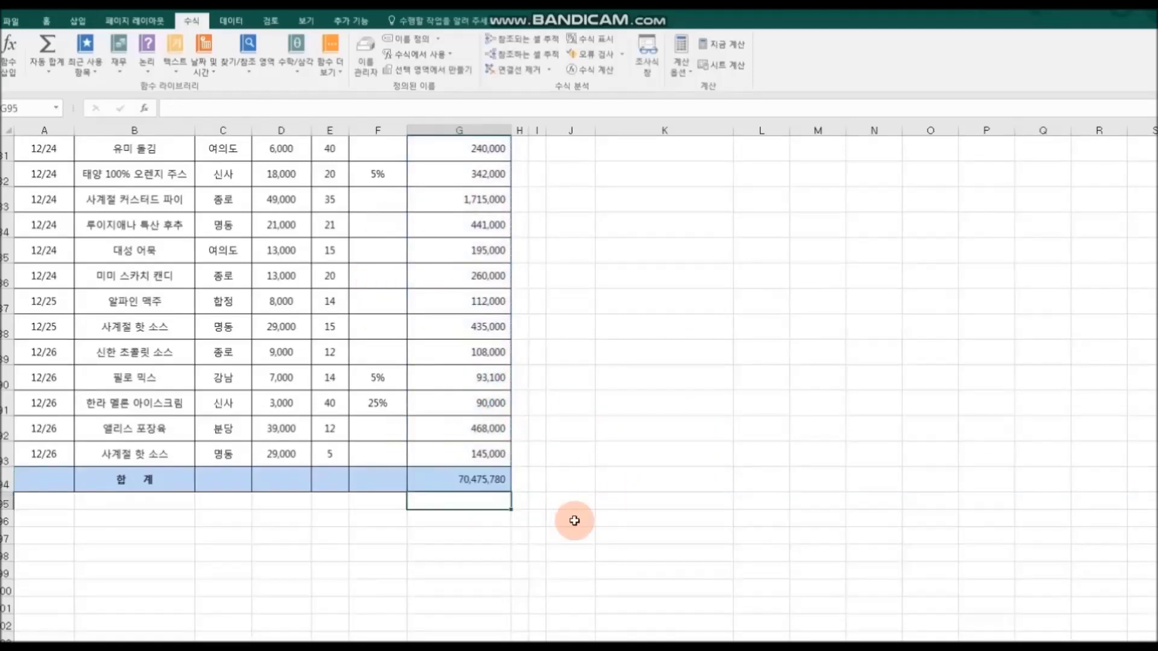
- Examine the total formula in G94, the 강남 and 종로 entries in the 지점 column, and the SUMIF note
click(443, 480)
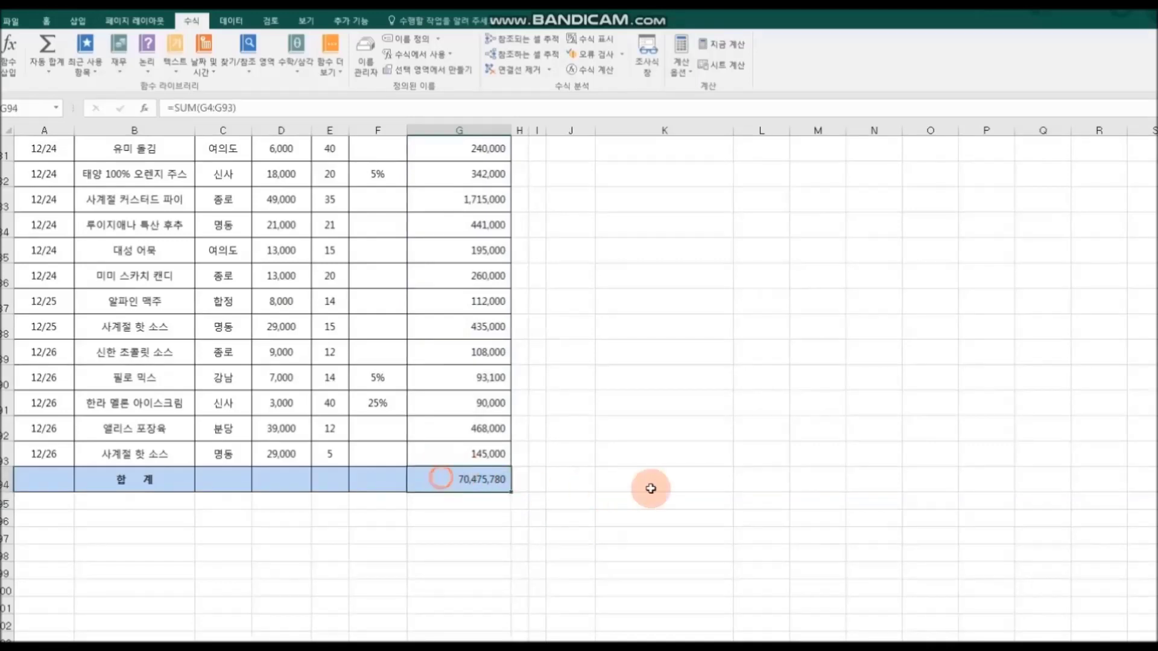
scroll(677, 489, up, 17)
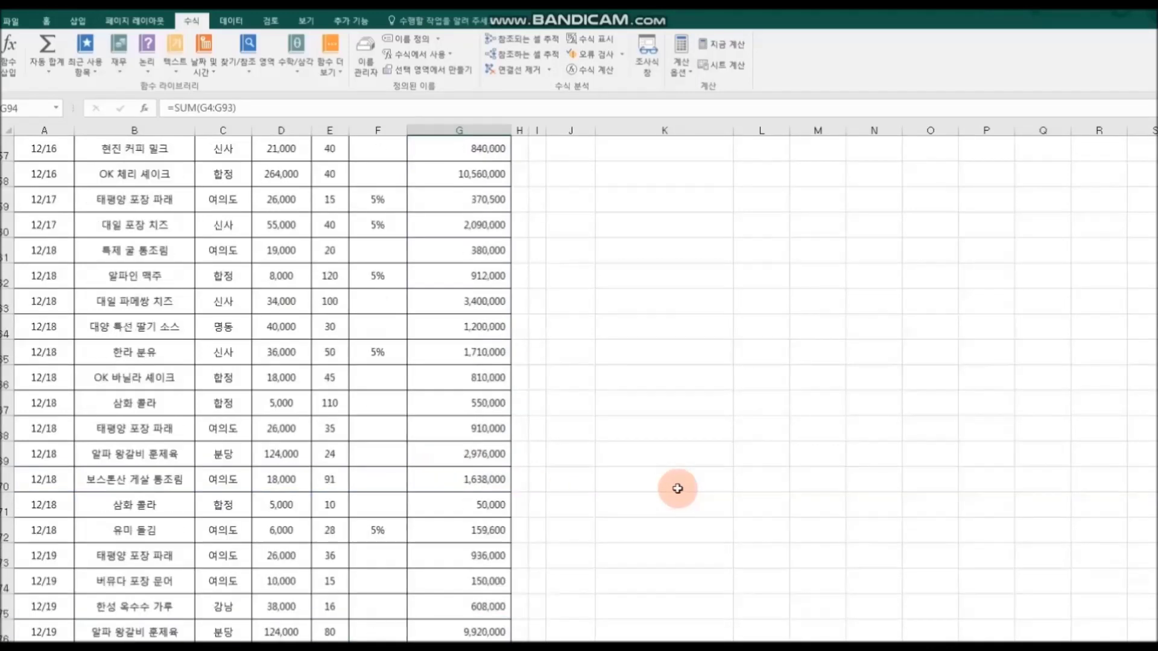
scroll(678, 488, up, 9)
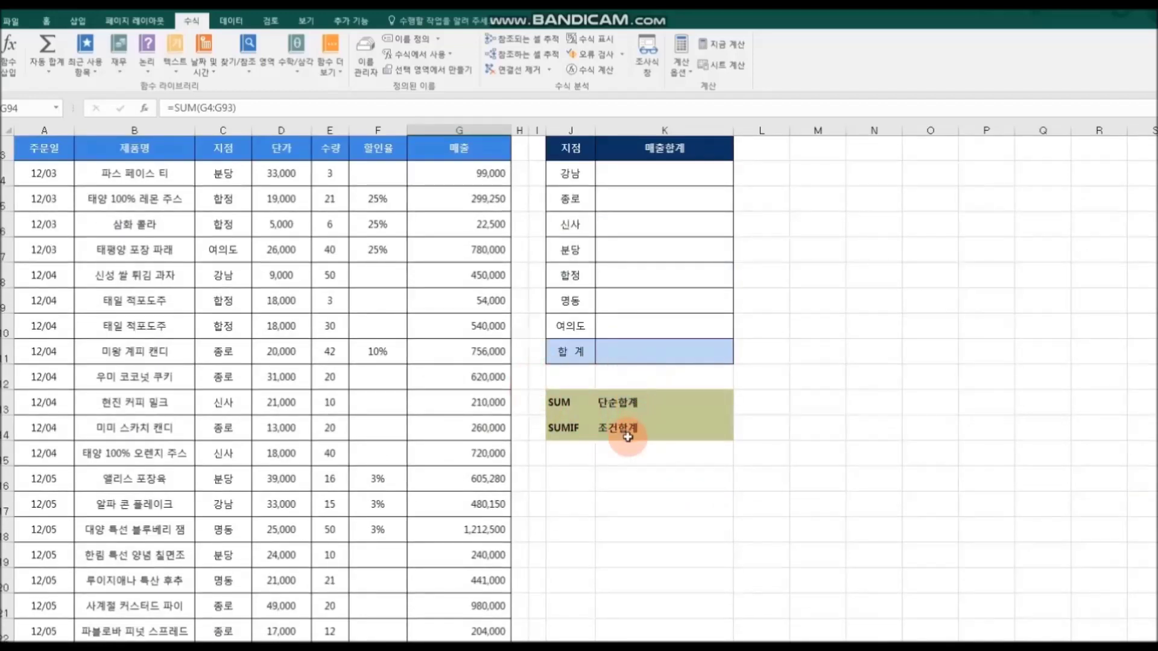
scroll(666, 500, up, 1)
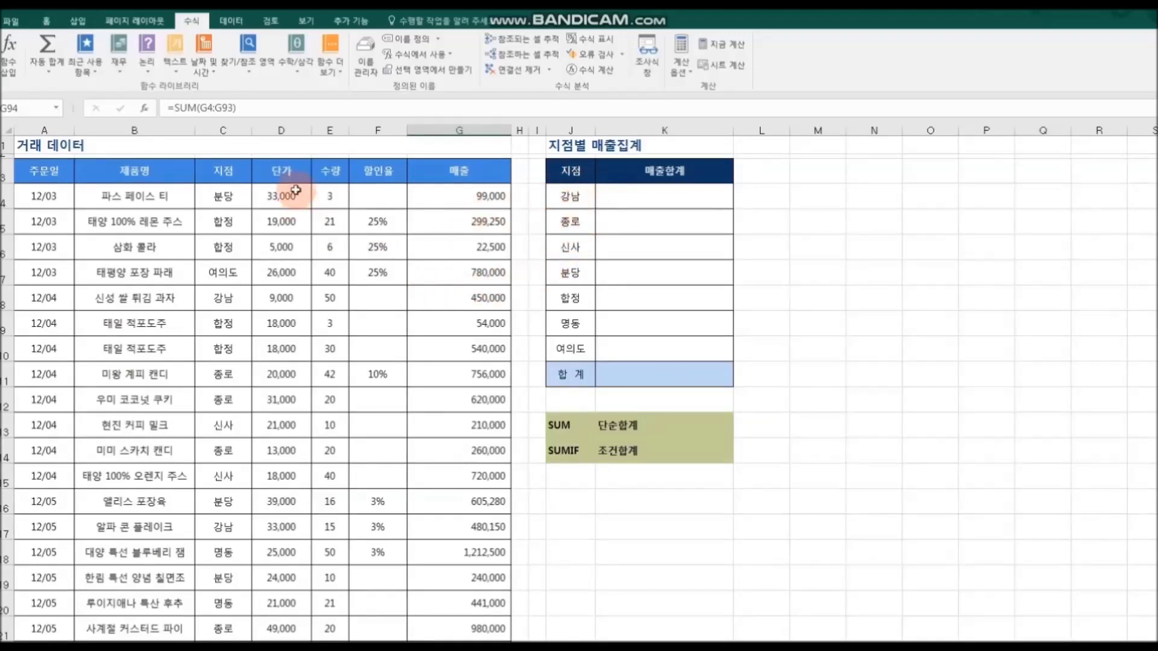
click(230, 303)
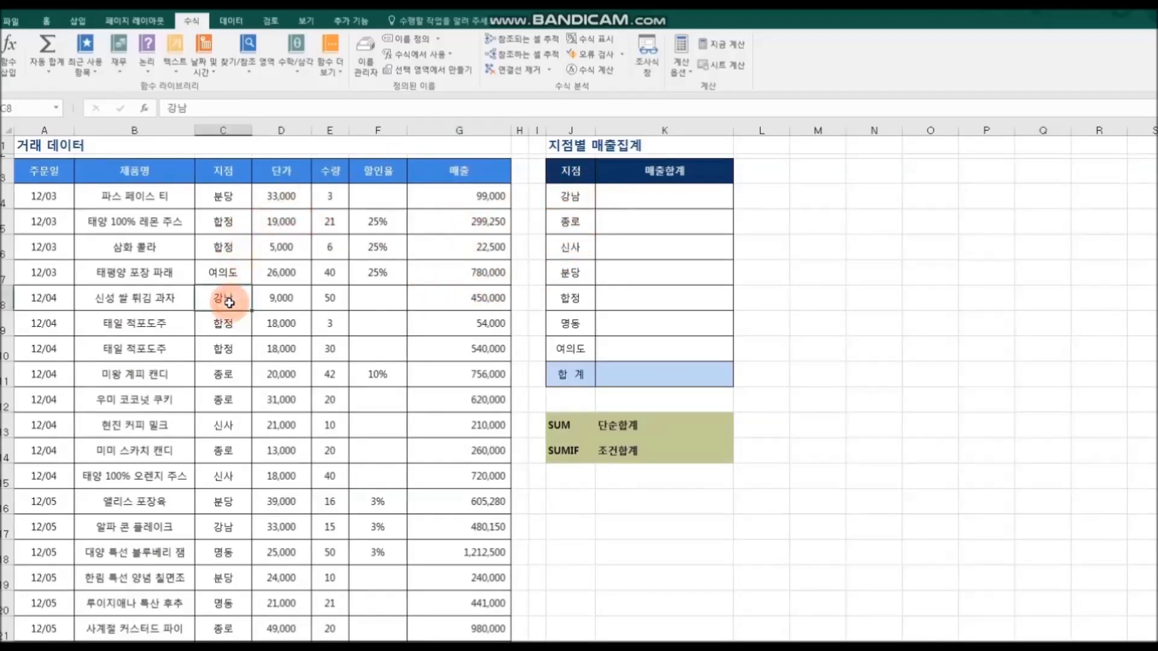
click(227, 529)
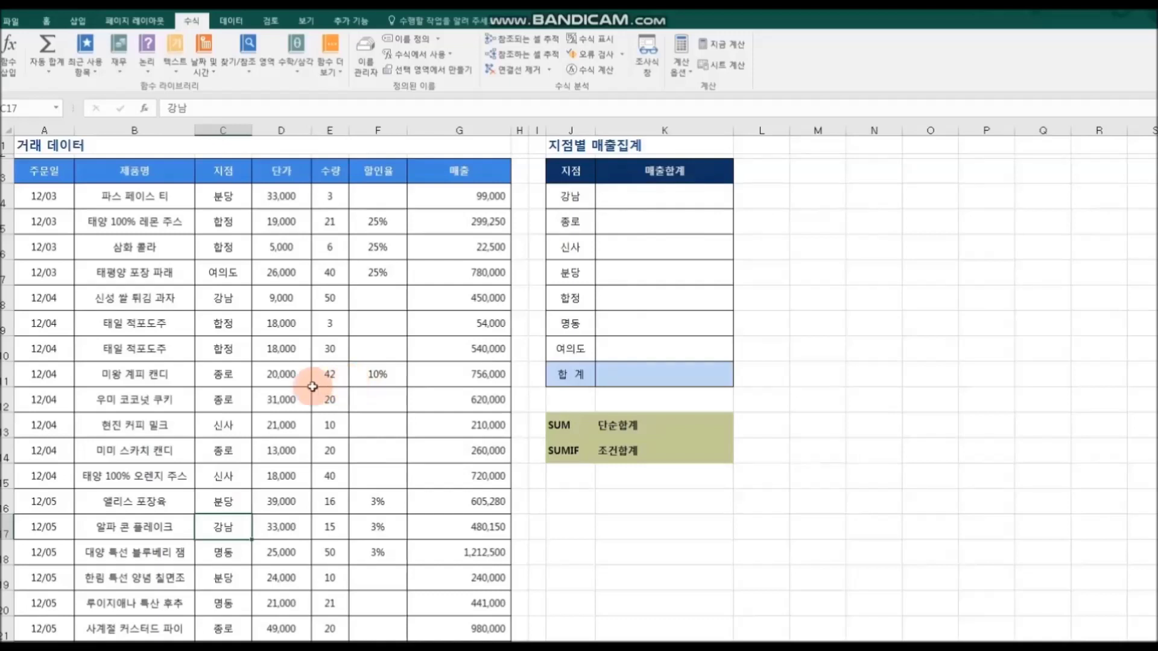
click(240, 400)
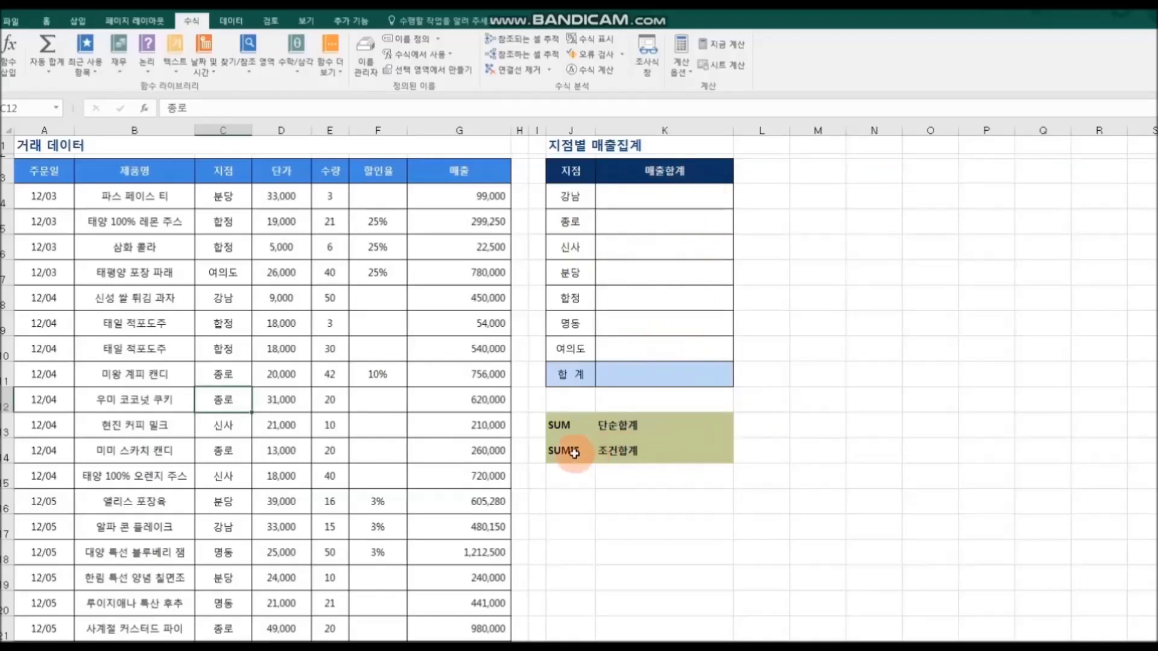
drag(556, 452, 628, 452)
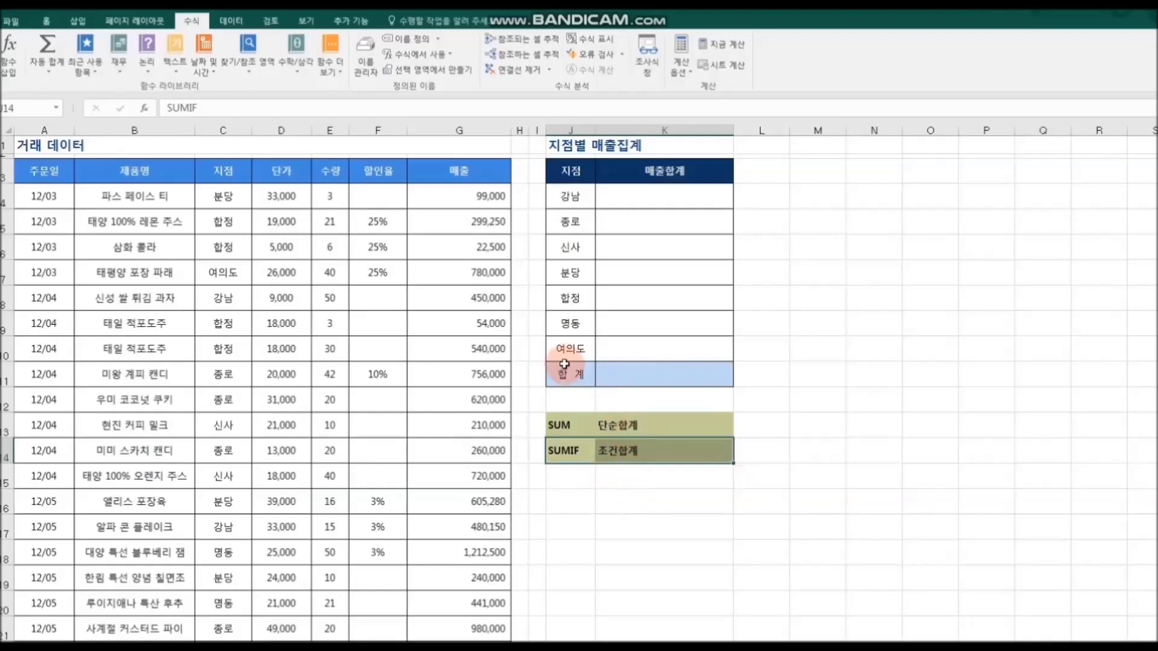
- Insert a SUMIF function in K4 for 강남 and set its Range to the absolute reference $C$4:$C$93
click(639, 197)
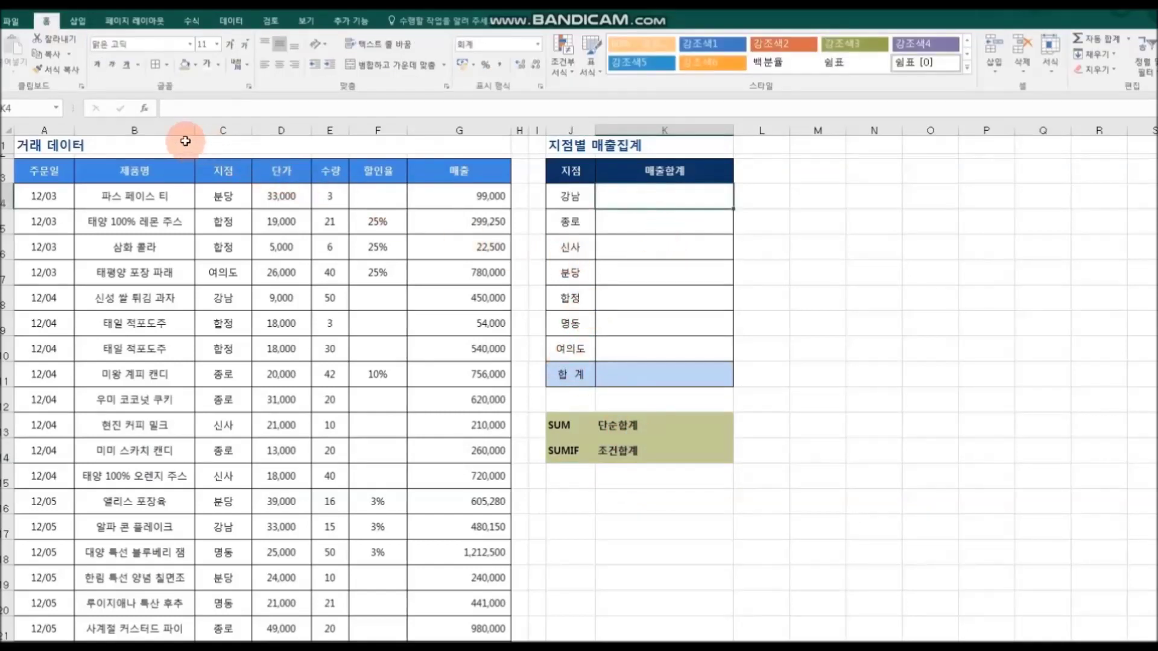
click(143, 108)
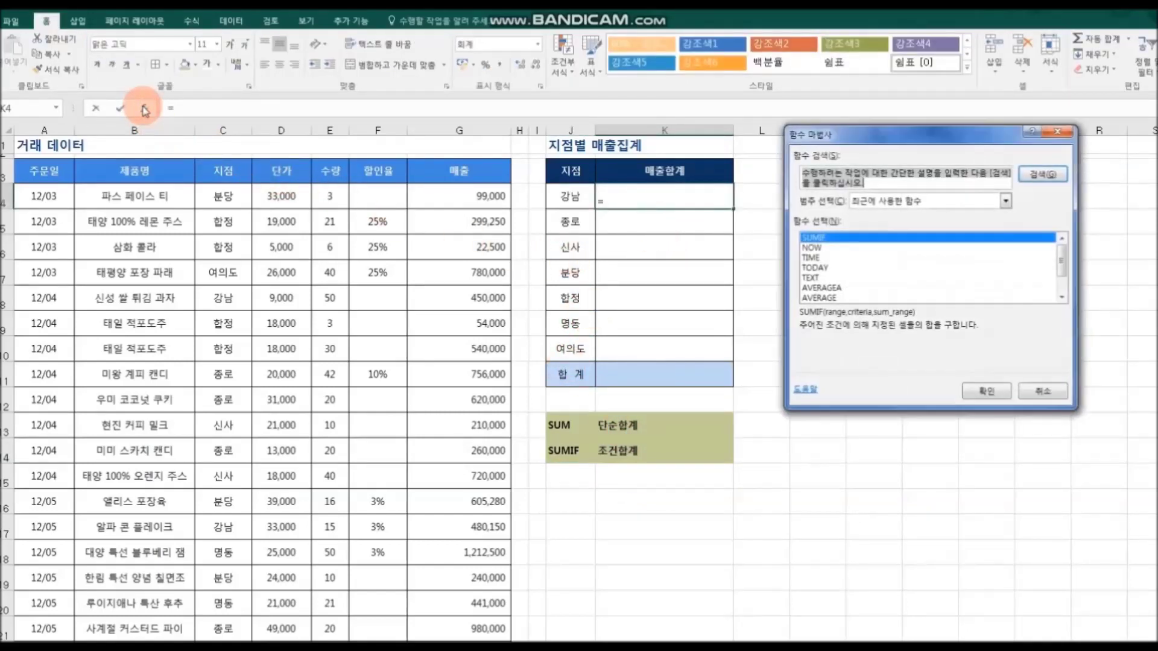
click(987, 391)
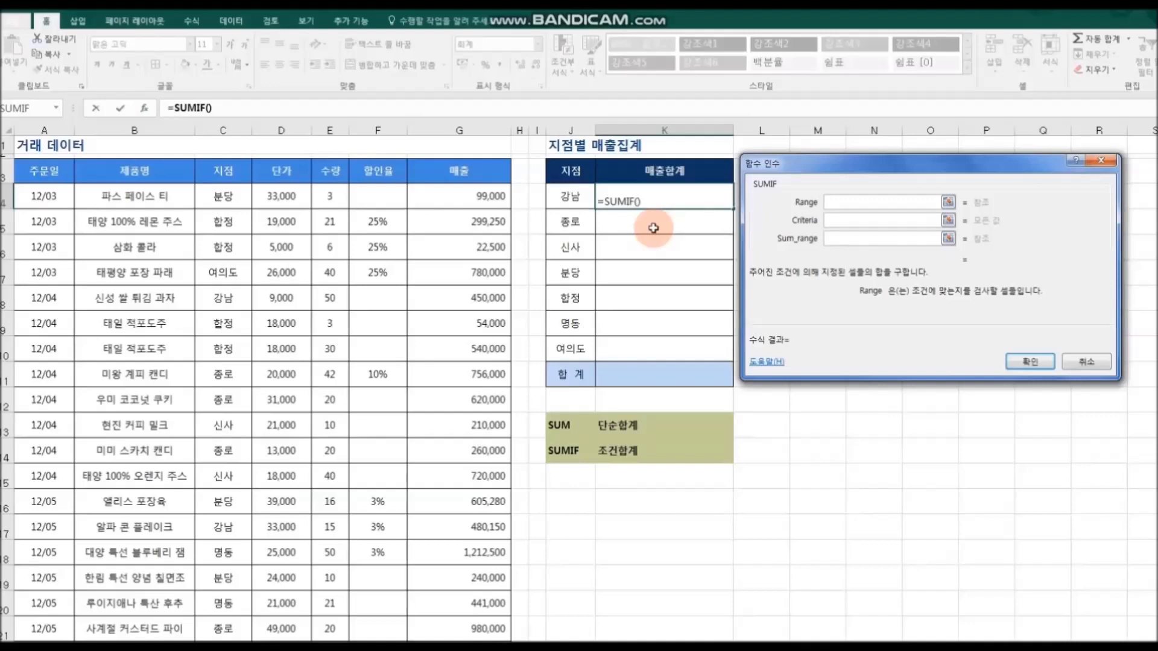
drag(229, 200, 229, 252)
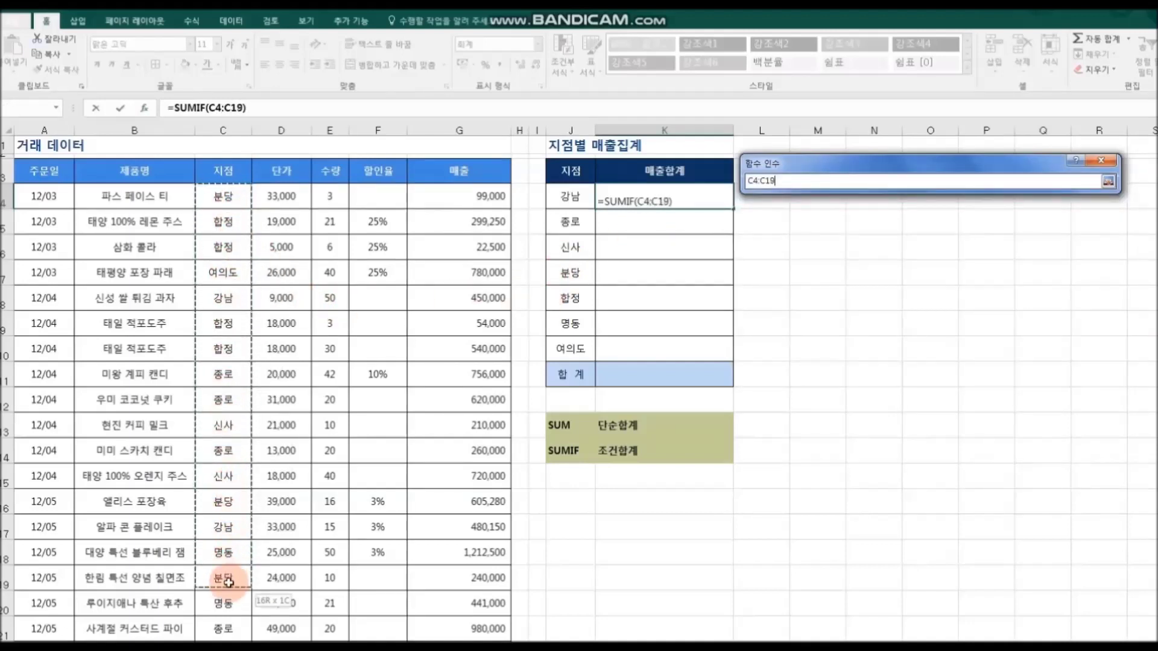
drag(237, 636, 225, 583)
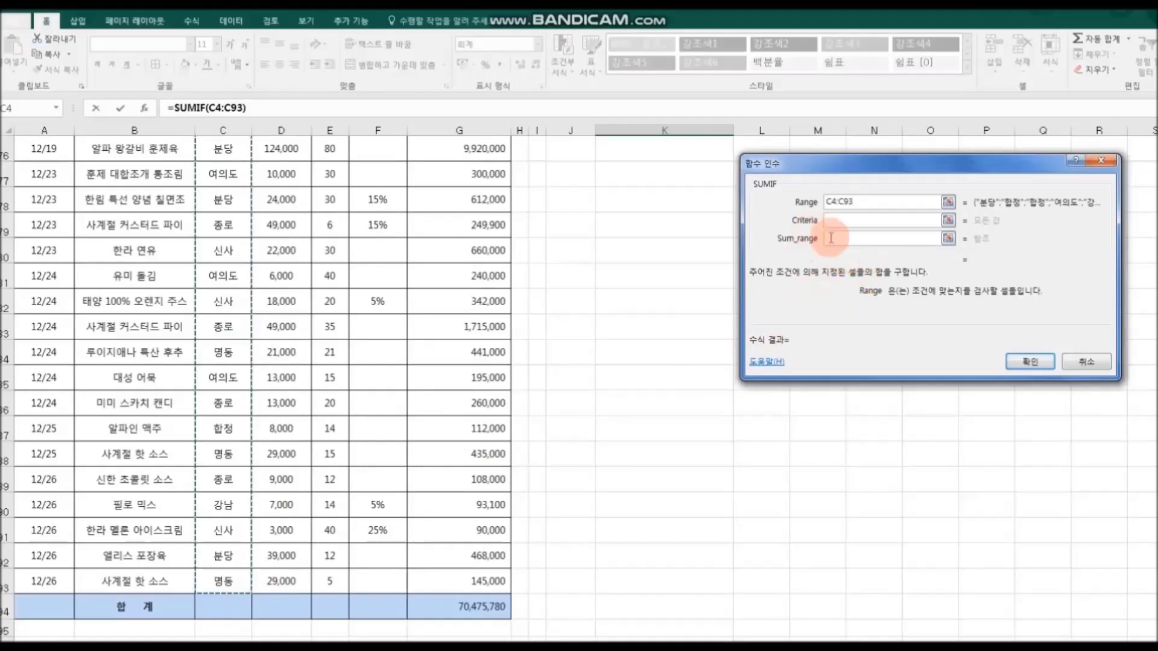
scroll(677, 282, up, 17)
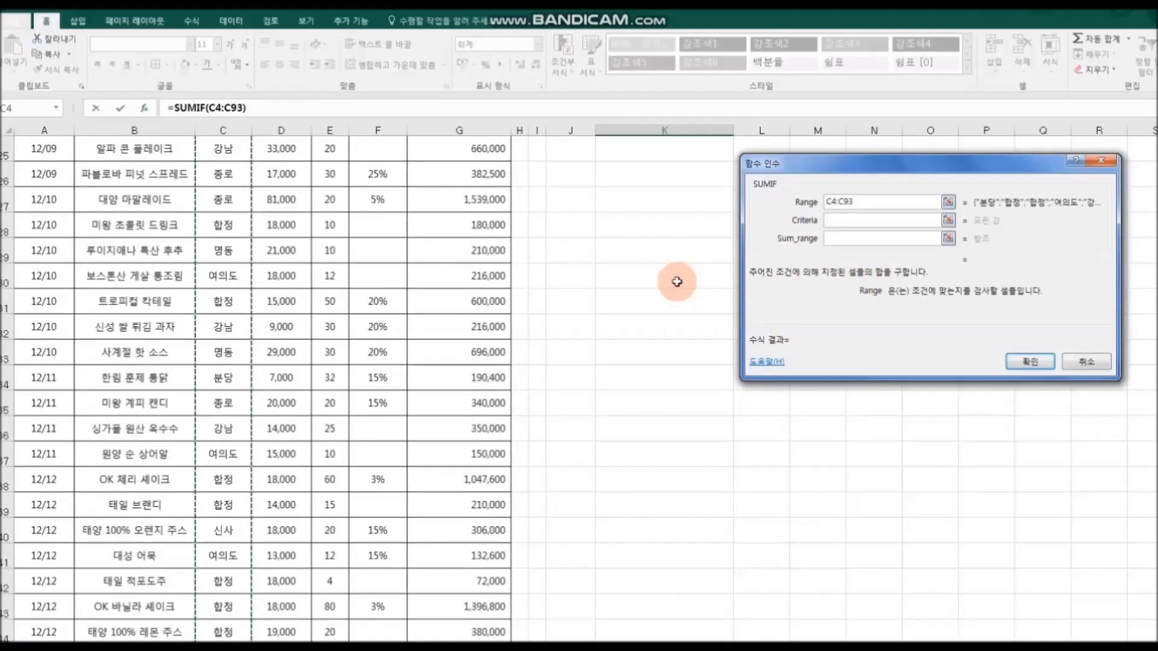
scroll(677, 282, up, 8)
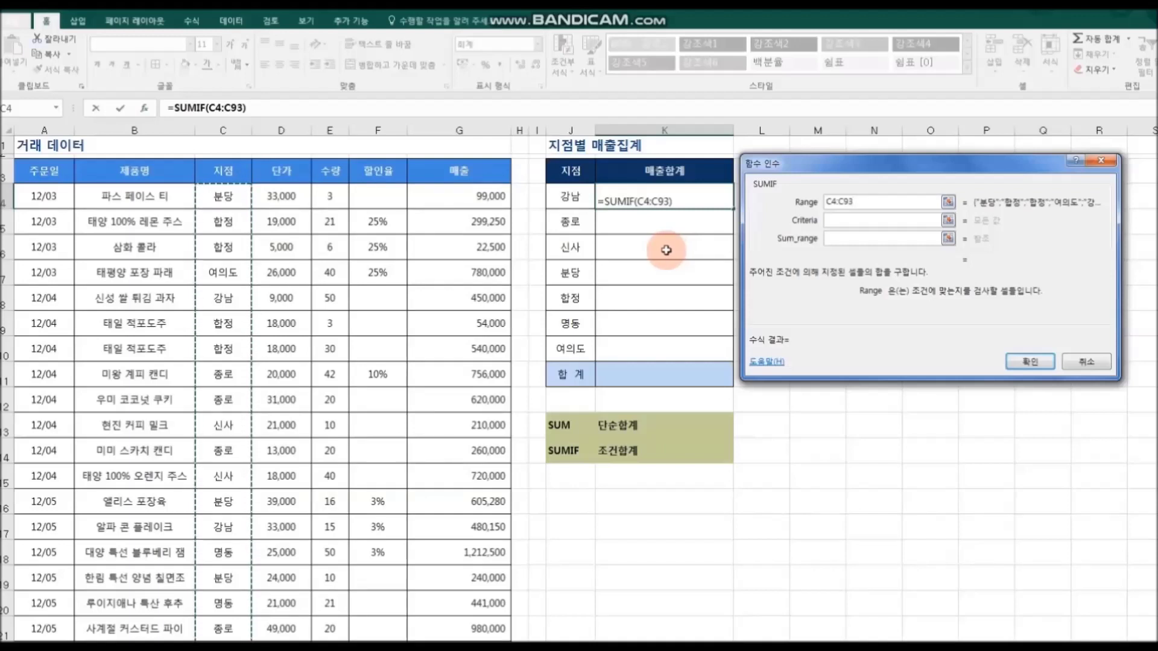
key(F4)
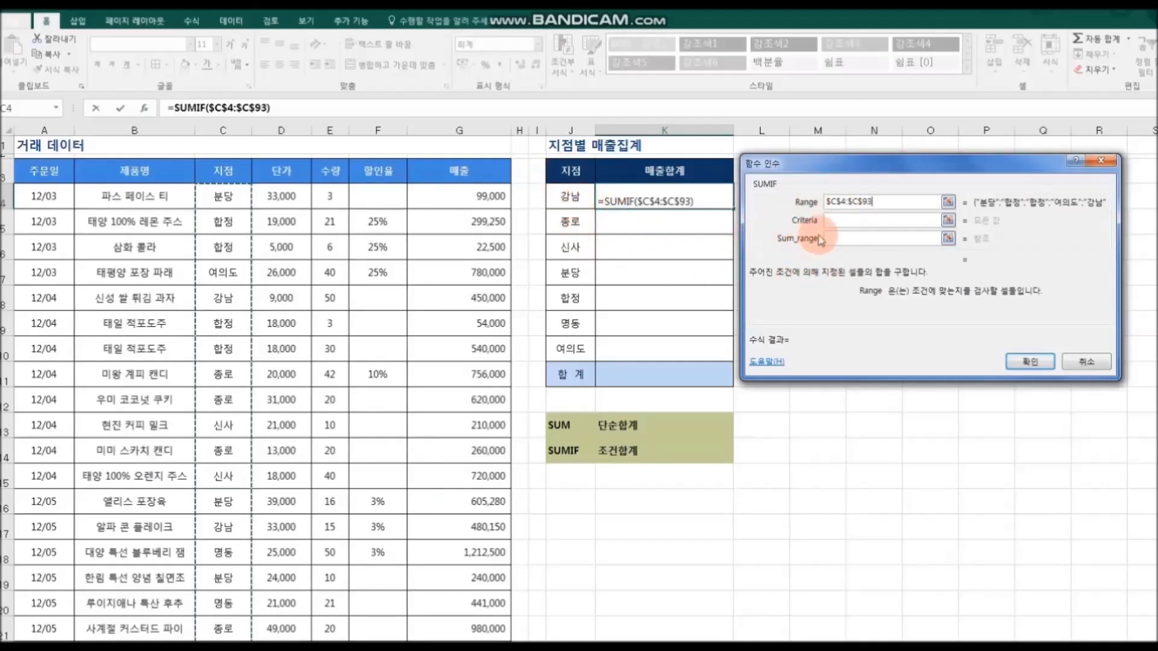
- Complete the SUMIF in K4 with J4 as Criteria and the absolute reference $G$4:$G$93 as Sum_range
click(844, 220)
click(589, 208)
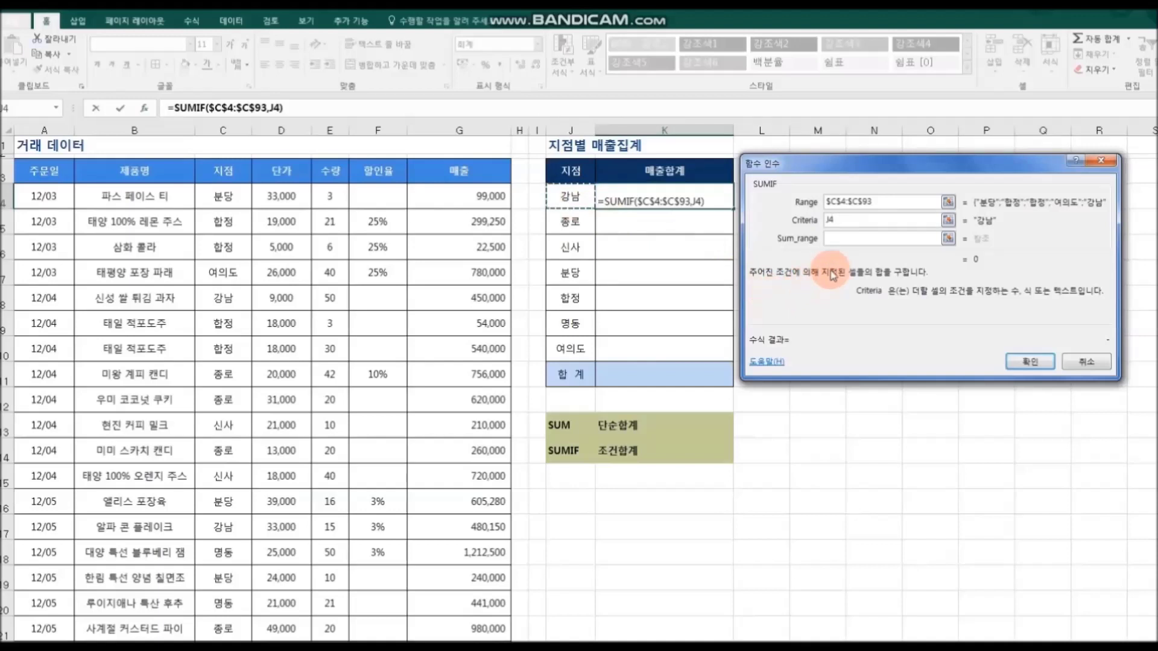
click(845, 238)
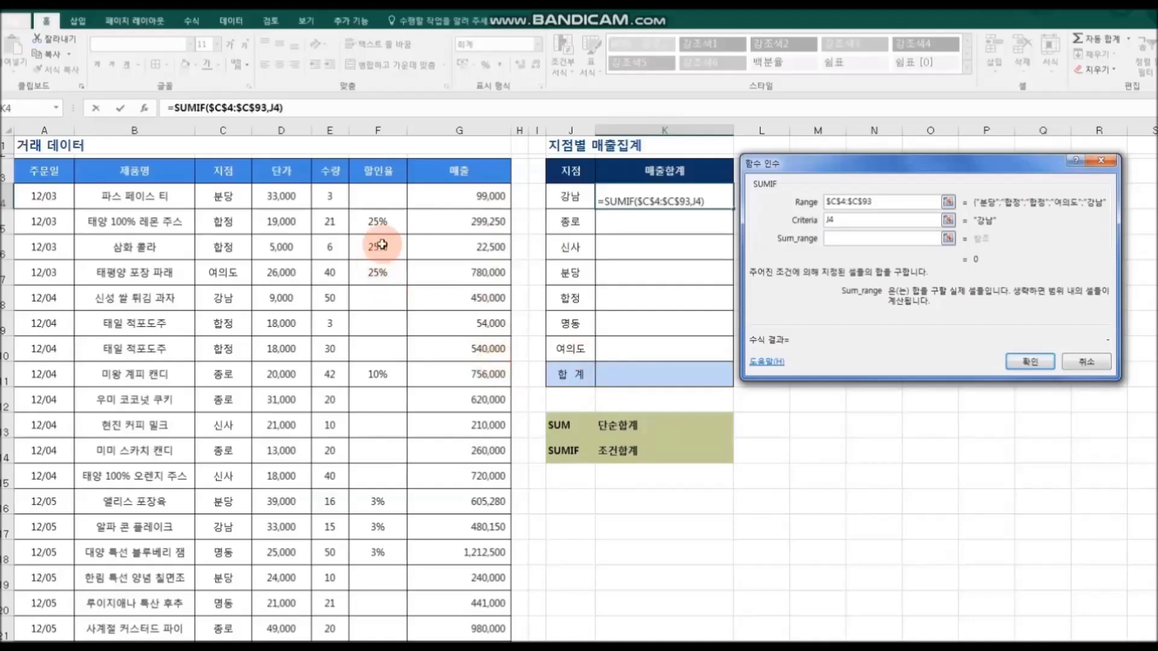
drag(439, 198, 440, 279)
drag(439, 514, 452, 638)
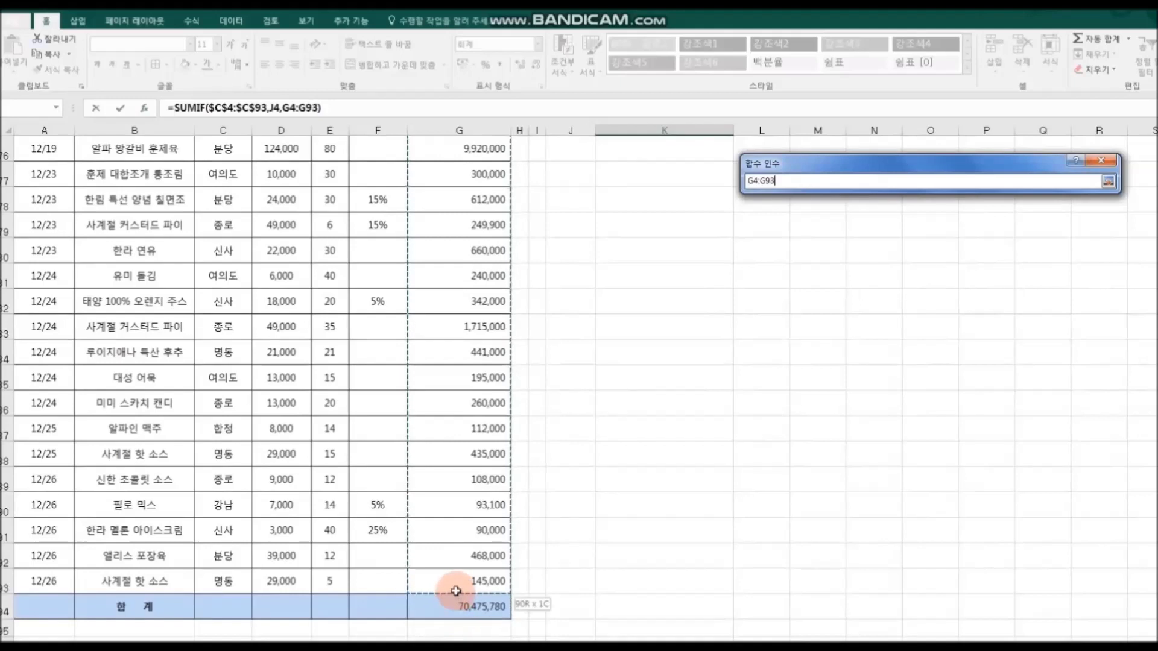
drag(455, 591, 456, 591)
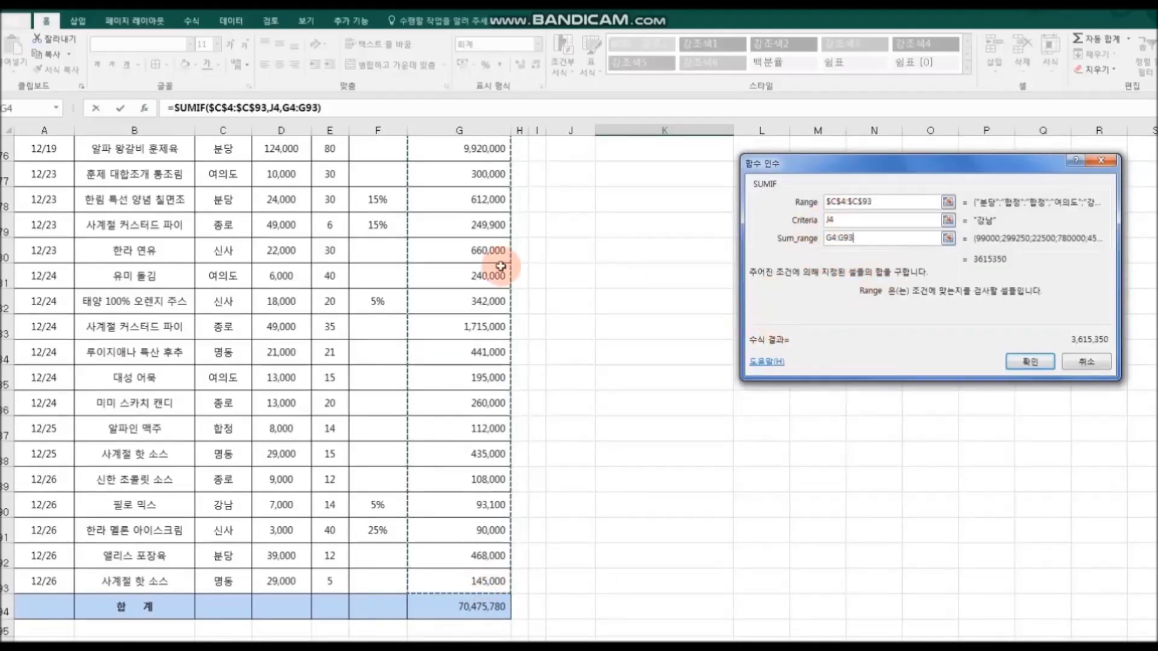
scroll(531, 306, up, 20)
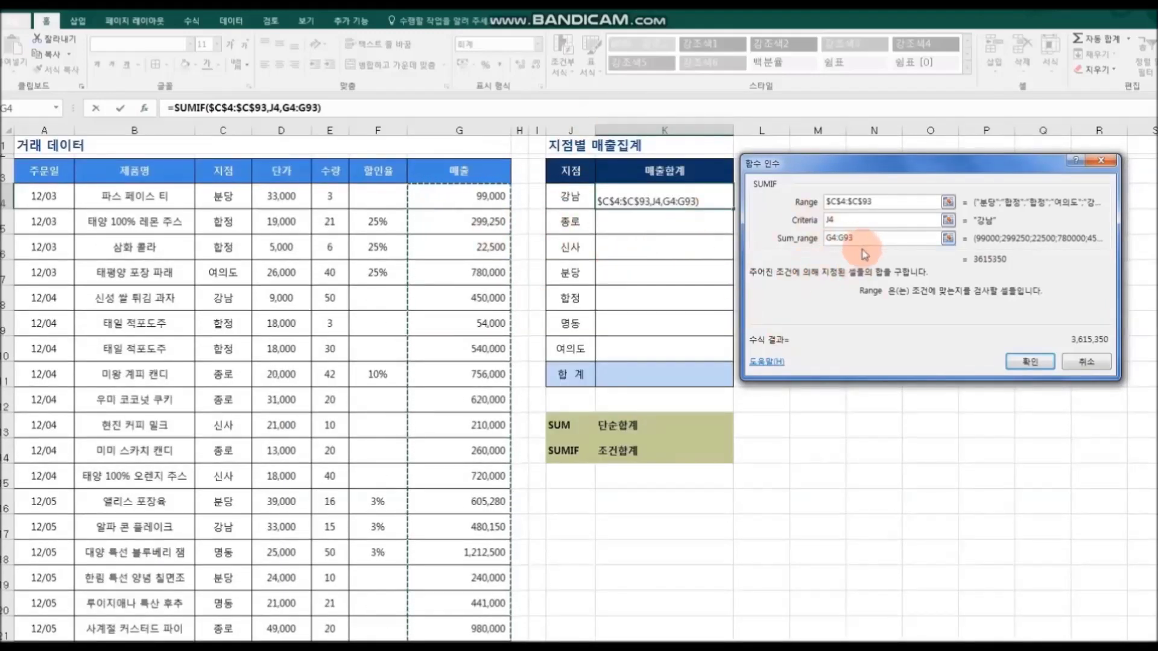
key(F4)
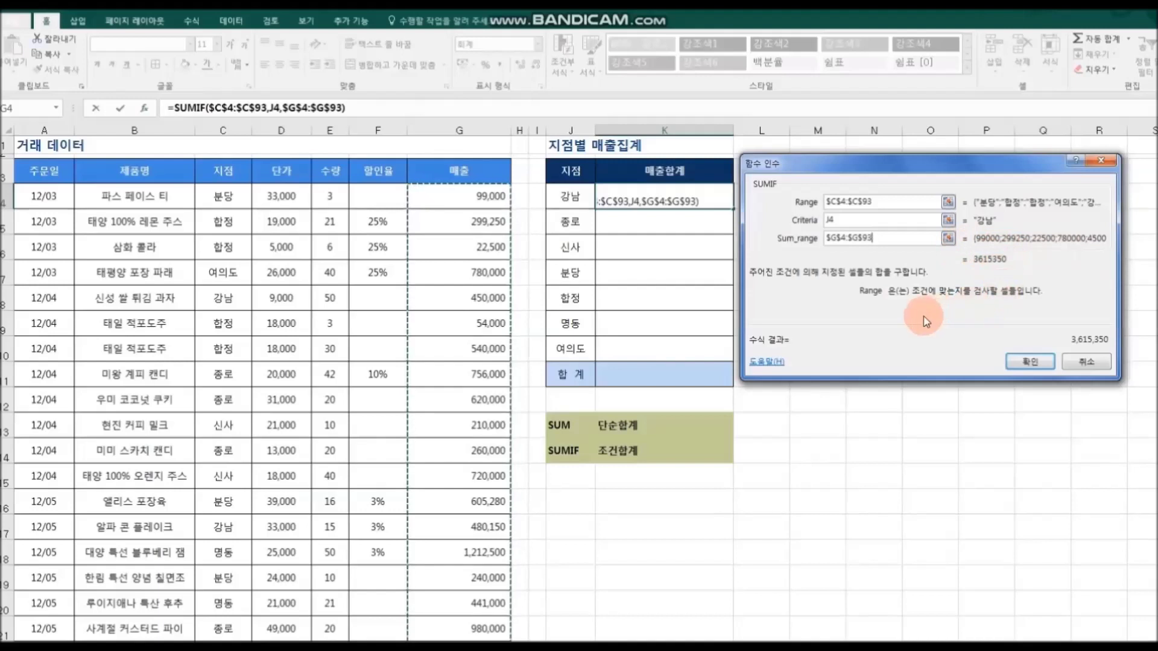
click(1039, 365)
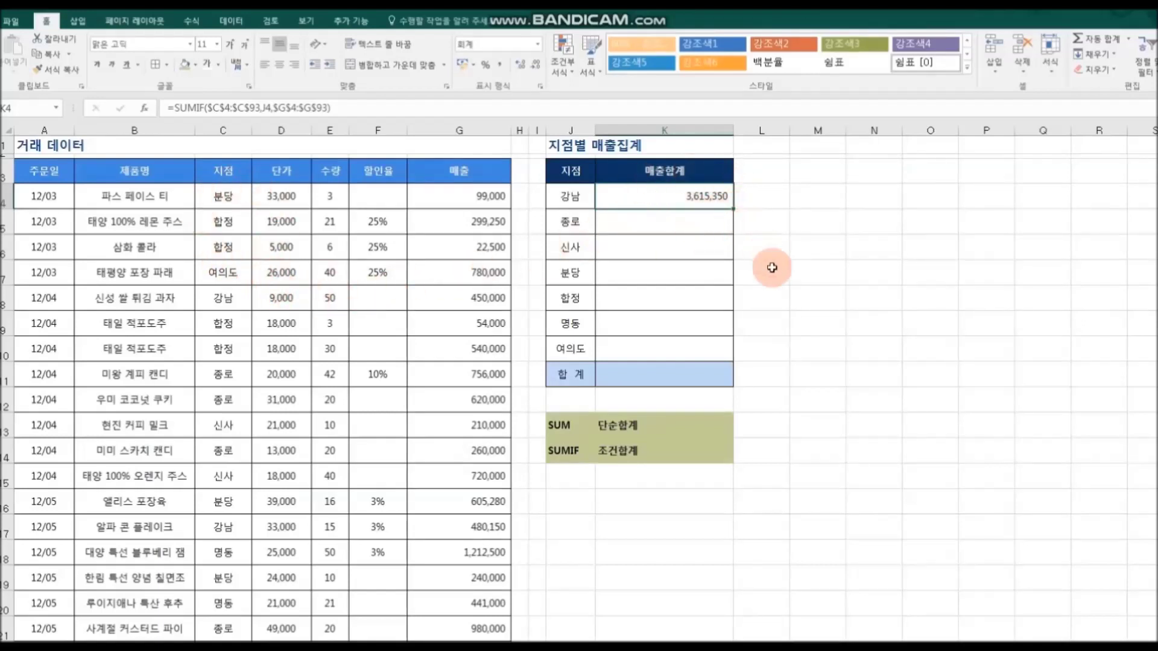
- Fill the SUMIF formula from K4 down to K10 and total K4:K10 in the 합계 cell K11 with AutoSum
drag(733, 208, 728, 357)
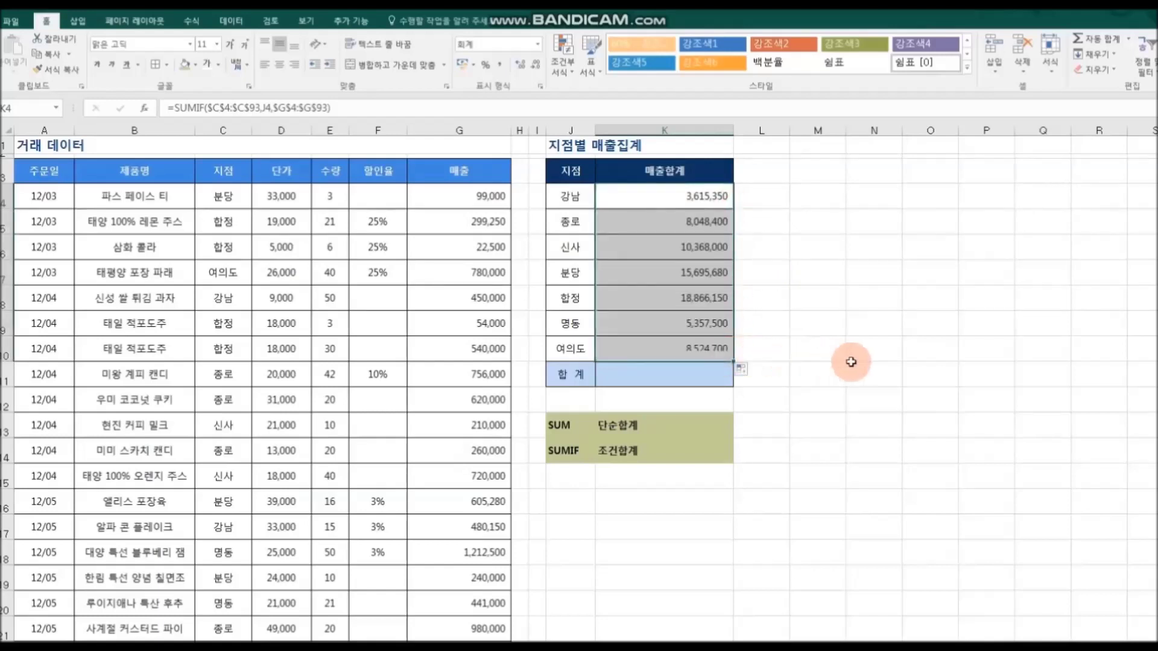
click(857, 363)
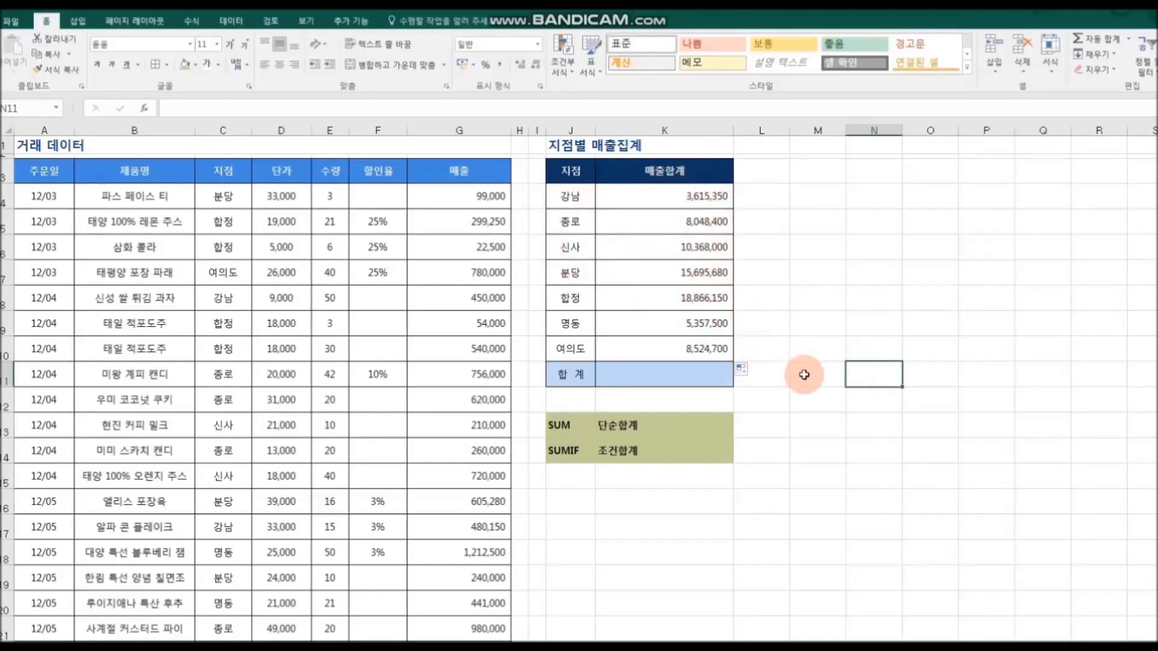
click(689, 376)
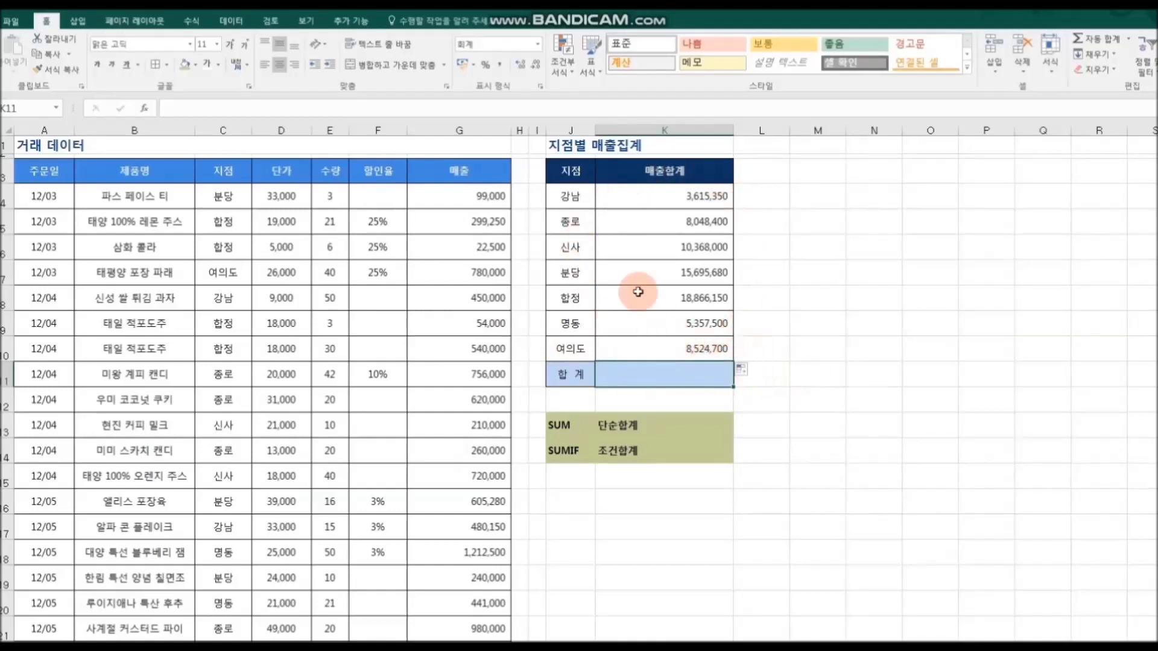
click(192, 20)
click(60, 75)
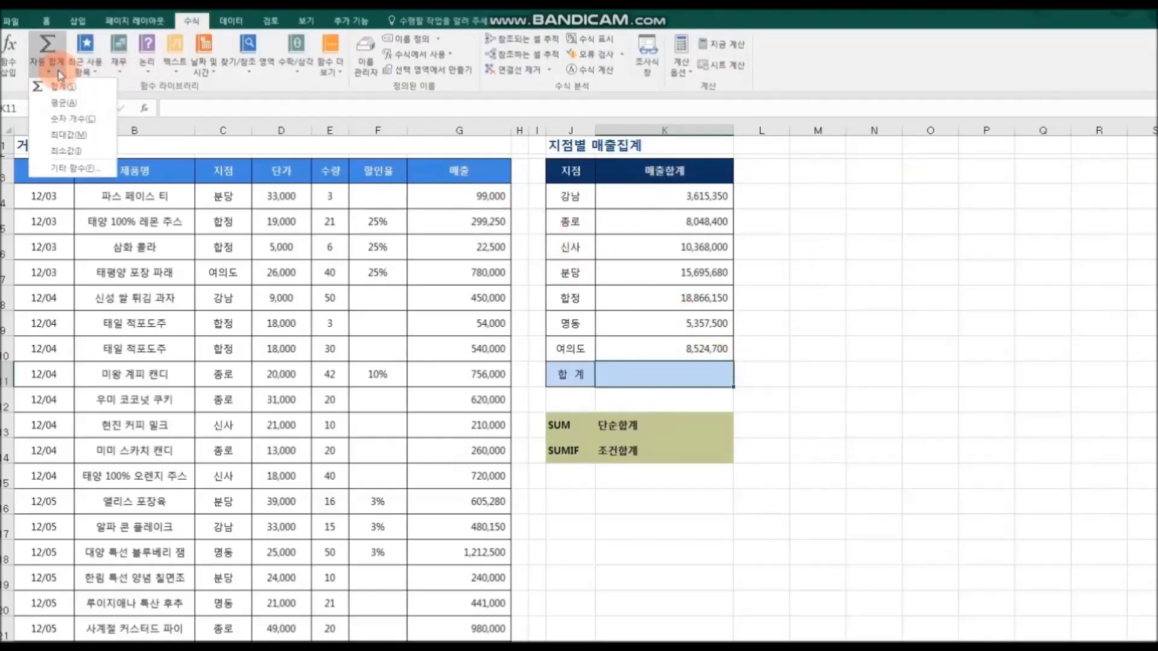
click(86, 89)
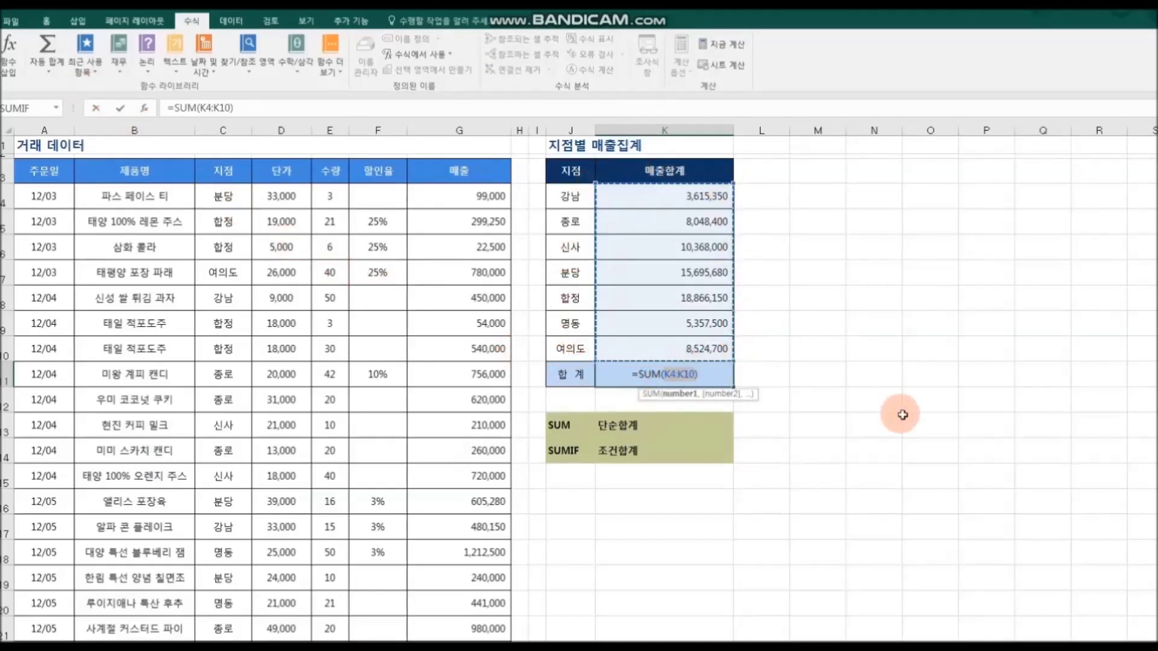
key(Return)
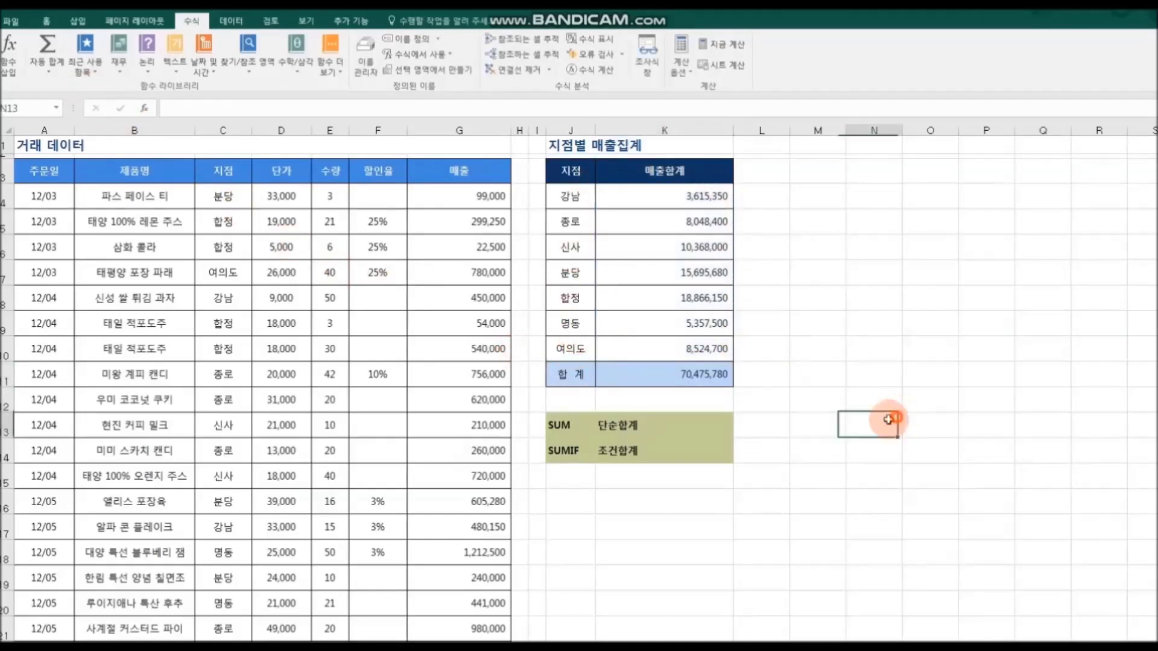
- Compare the branch summary total in K11 with the transaction table's 매출 total in G94
click(675, 379)
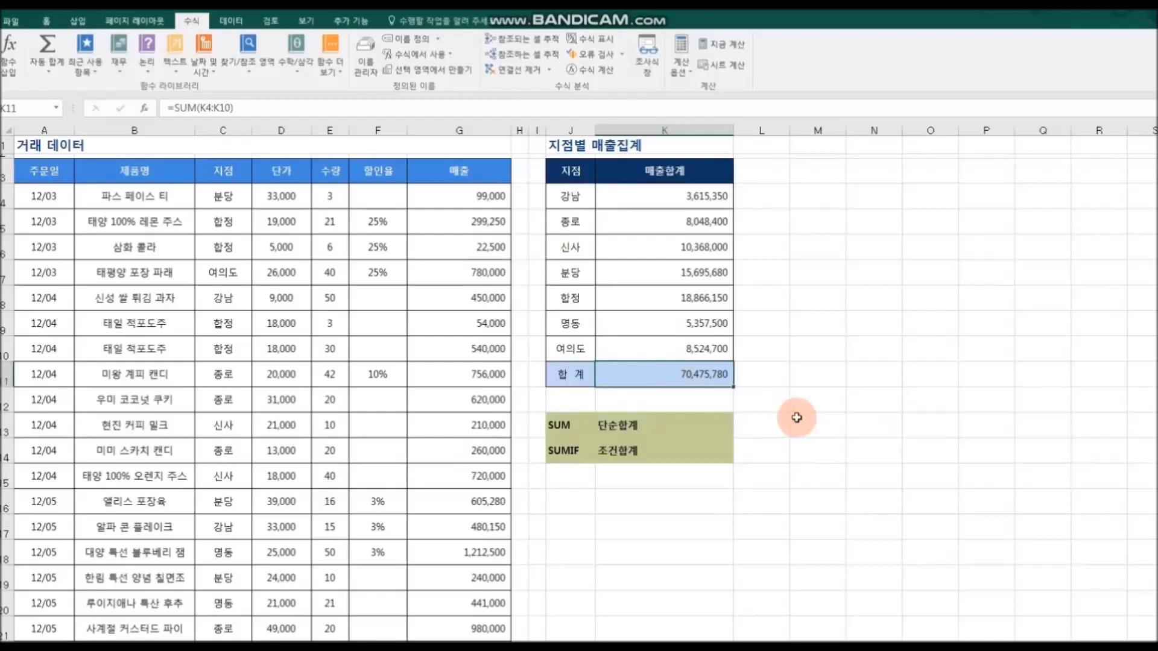
scroll(797, 418, down, 13)
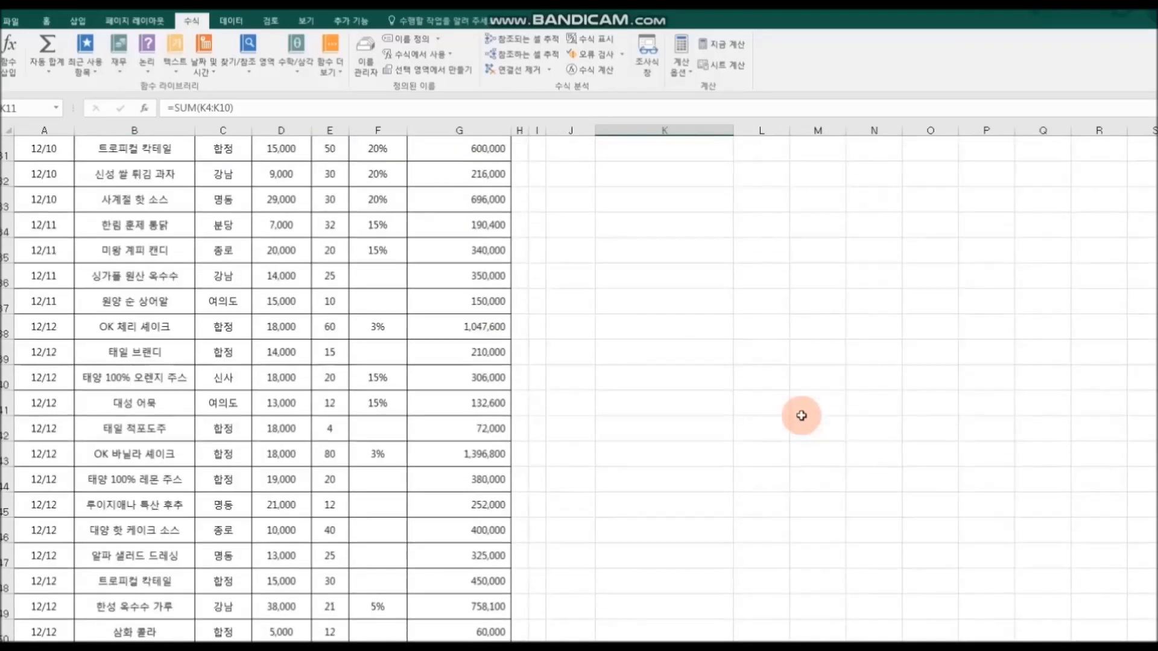
scroll(803, 416, down, 15)
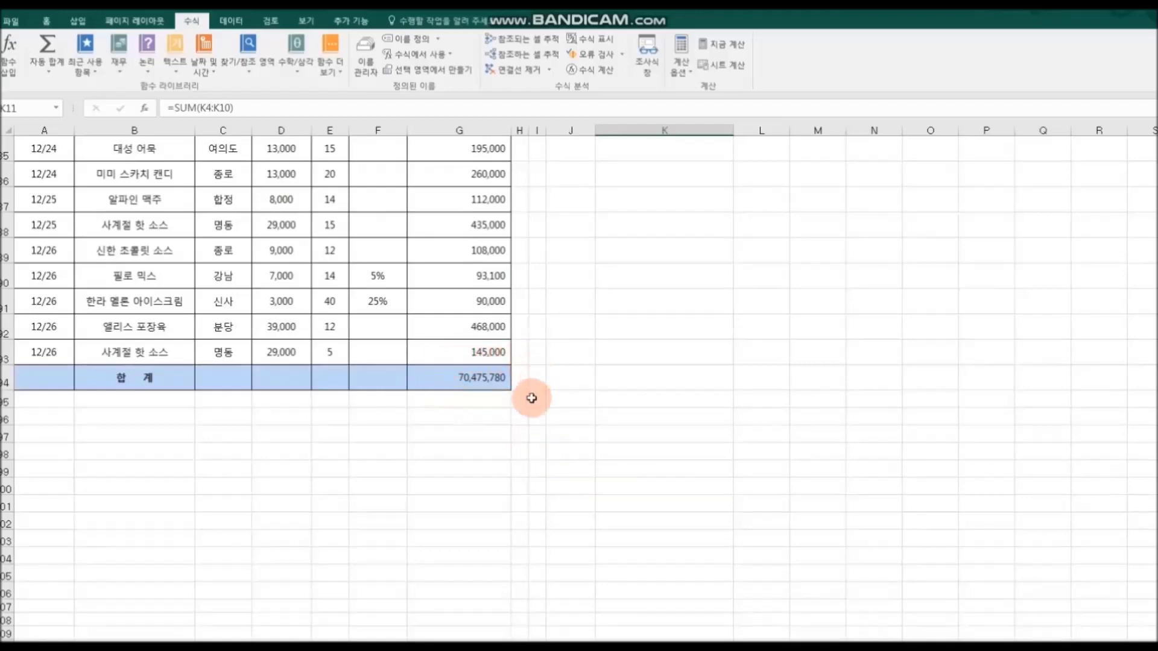
scroll(806, 418, up, 18)
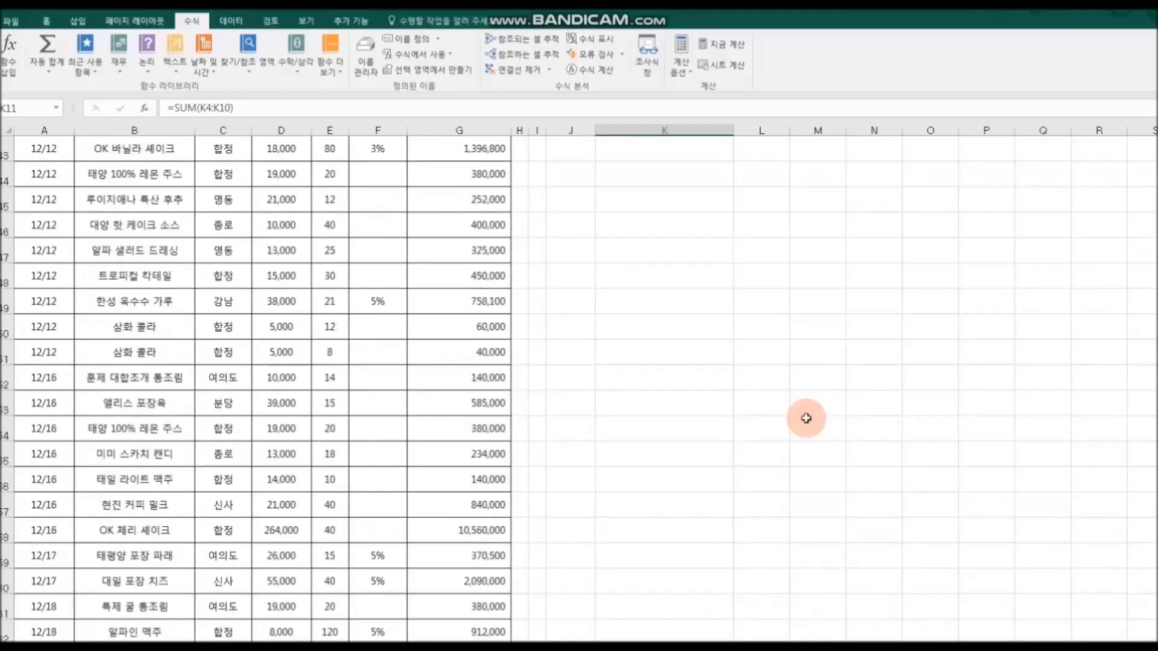
scroll(806, 418, up, 10)
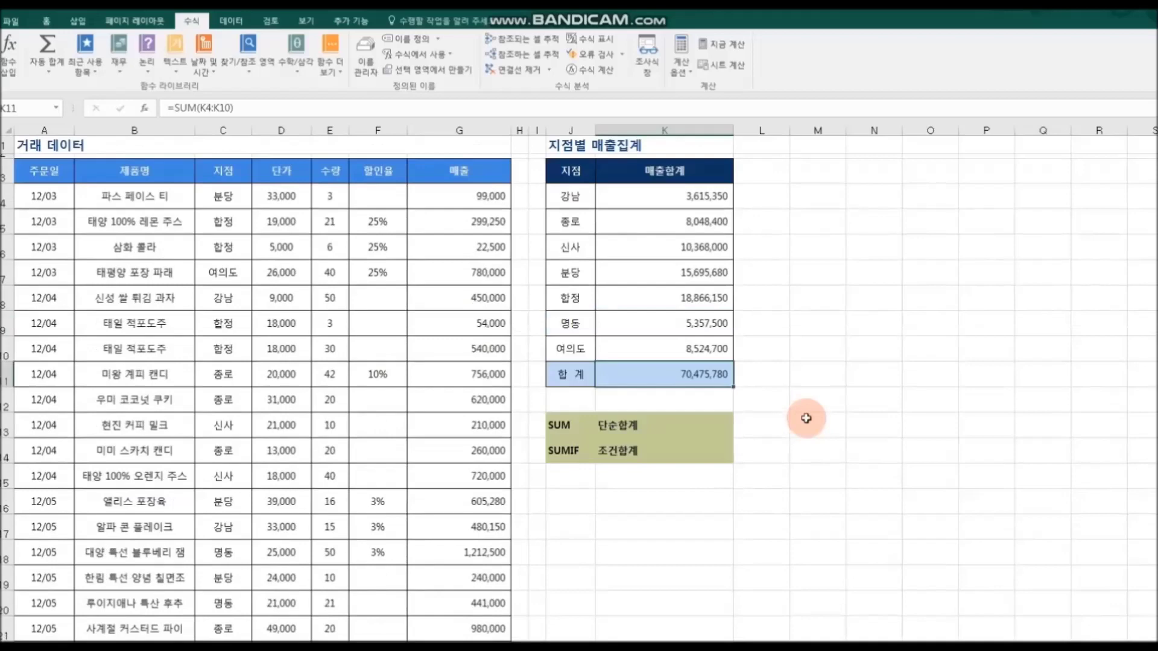